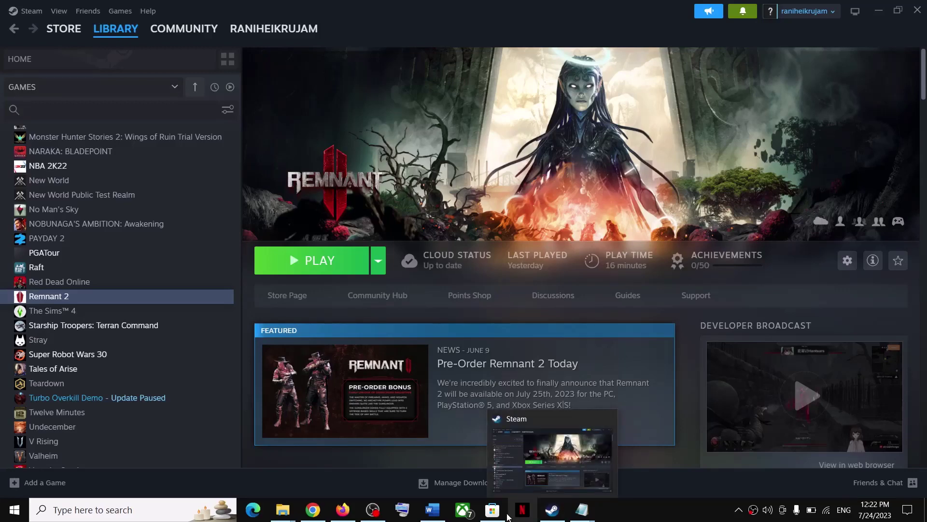
Highlight the Steam unfriend phrase and 're friend' in the Remnant 2 notes, then minimize Word
left_click(455, 471)
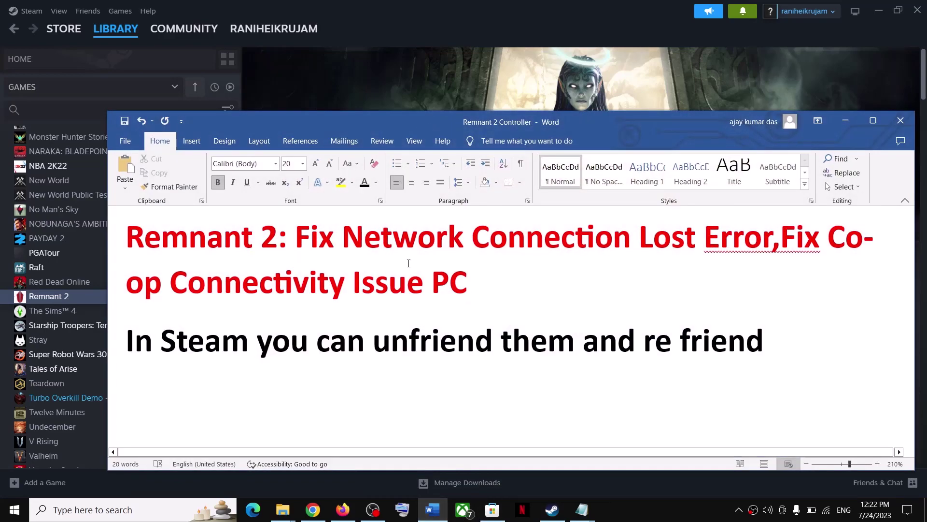
left_click(850, 118)
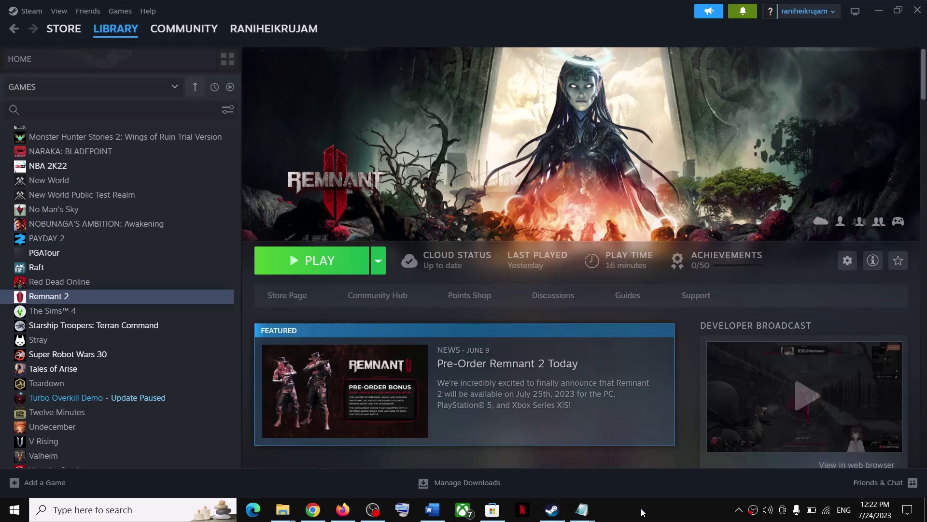
left_click(441, 517)
left_click_drag(207, 344, 475, 355)
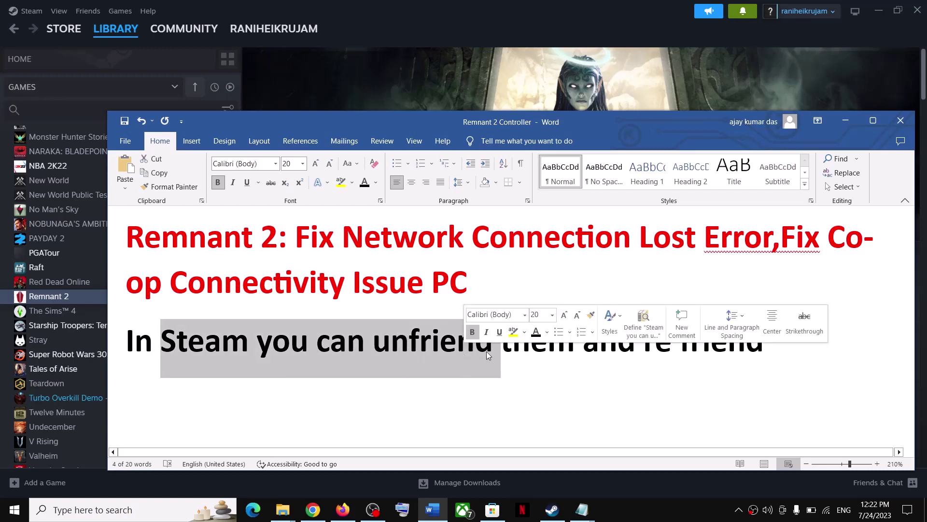
left_click(574, 351)
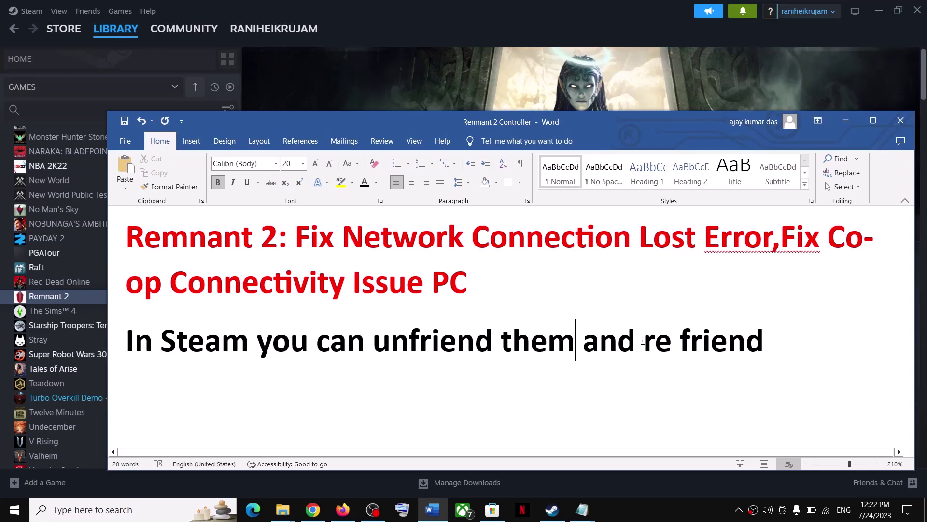
left_click_drag(644, 340, 764, 344)
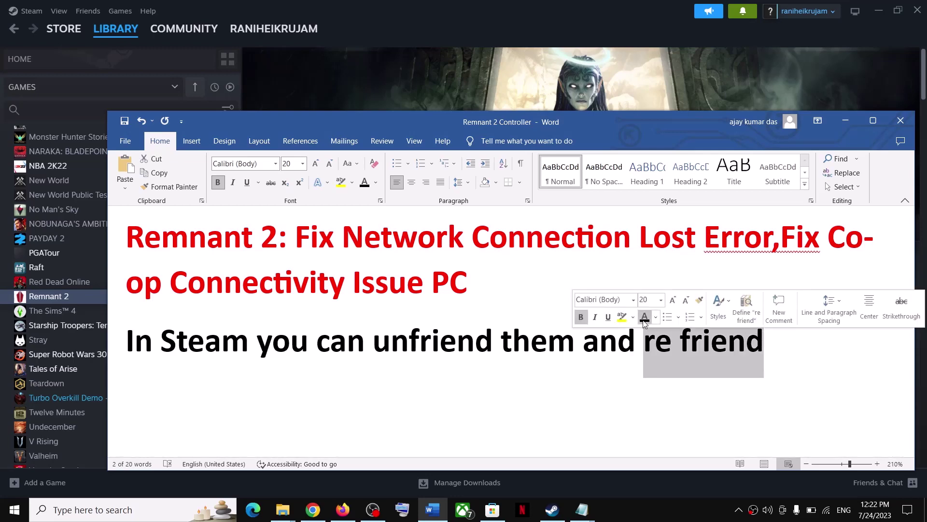
left_click(850, 122)
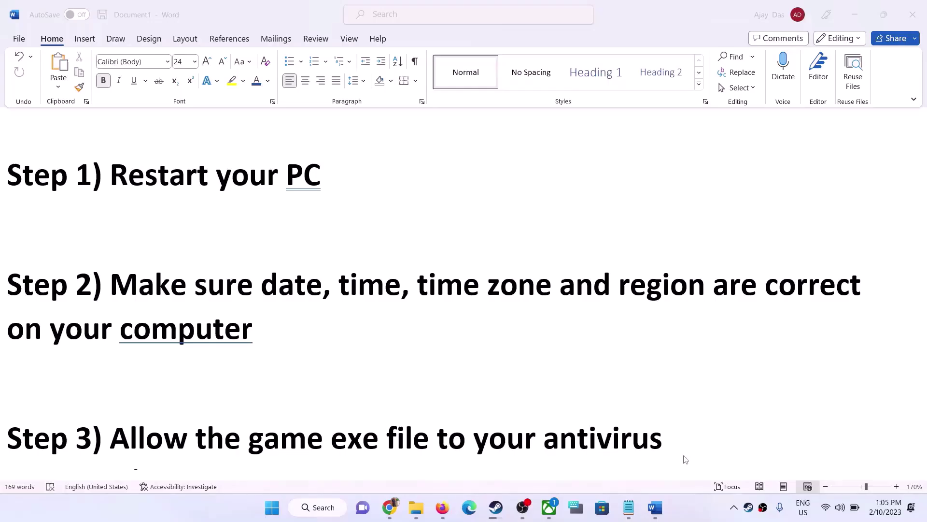
left_click(133, 179)
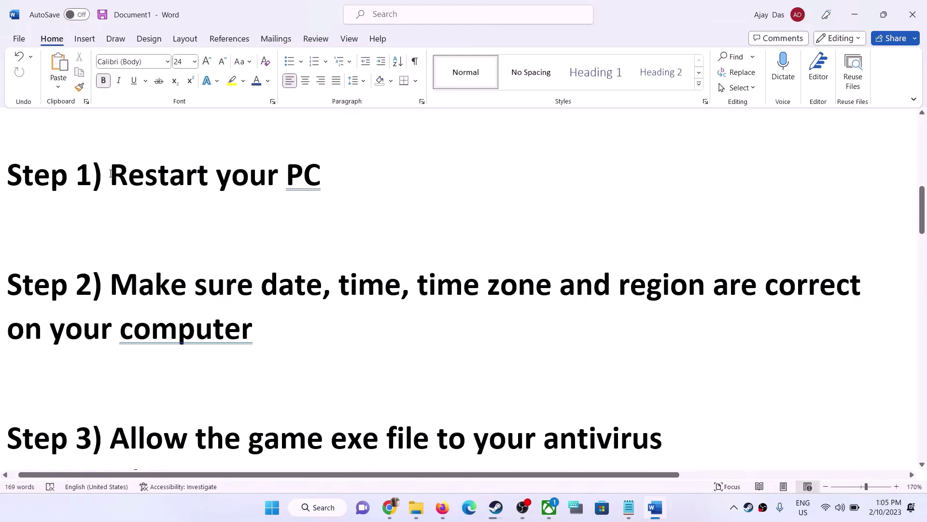
key("shift+End")
key("super")
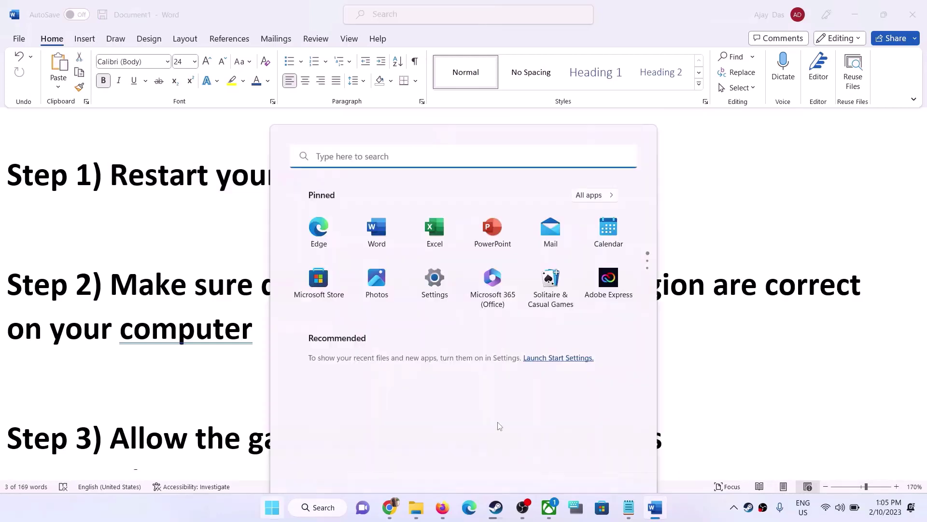
left_click(613, 465)
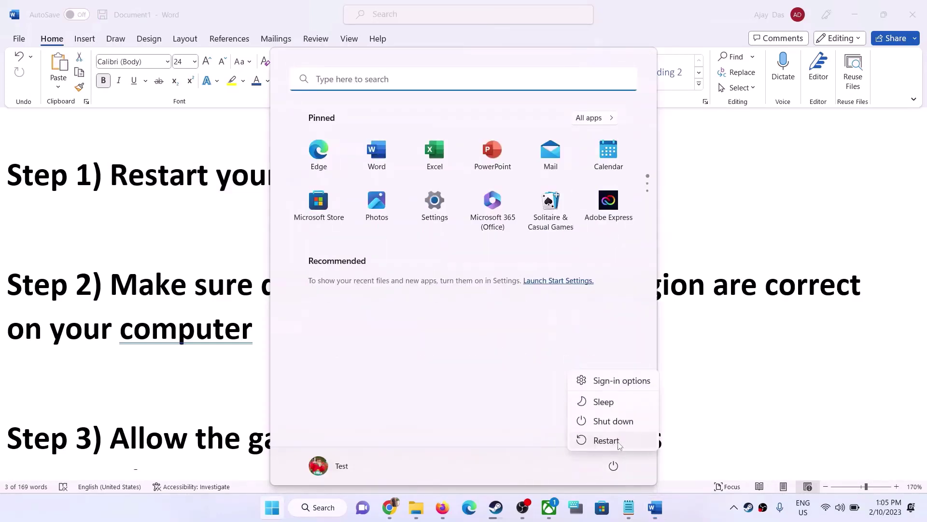
key("Escape")
key("Escape")
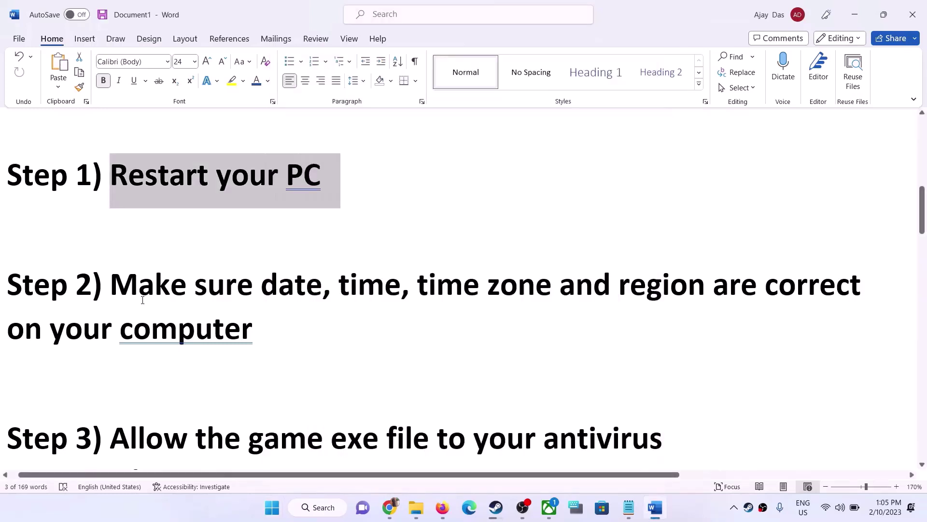
left_click_drag(139, 286, 399, 313)
left_click_drag(266, 313, 255, 315)
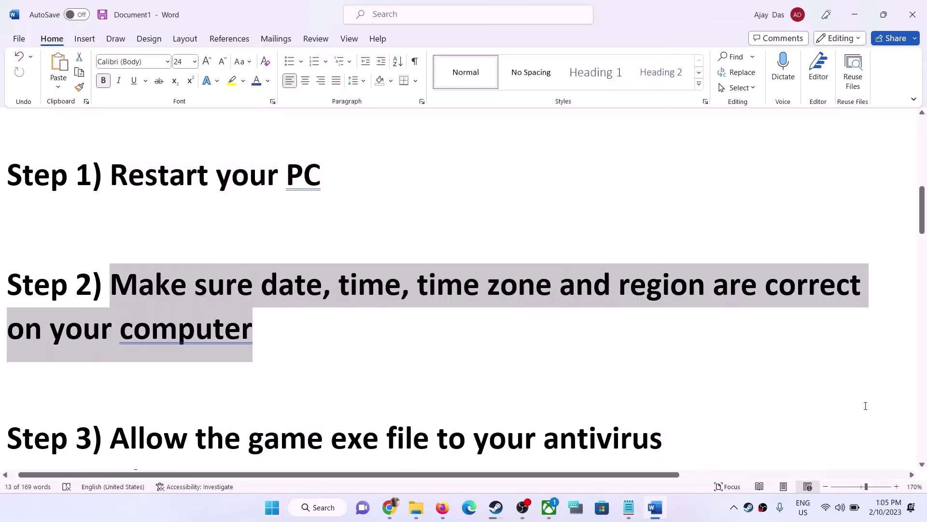
Sync the Windows clock with the time server from the Date & time settings
right_click(886, 511)
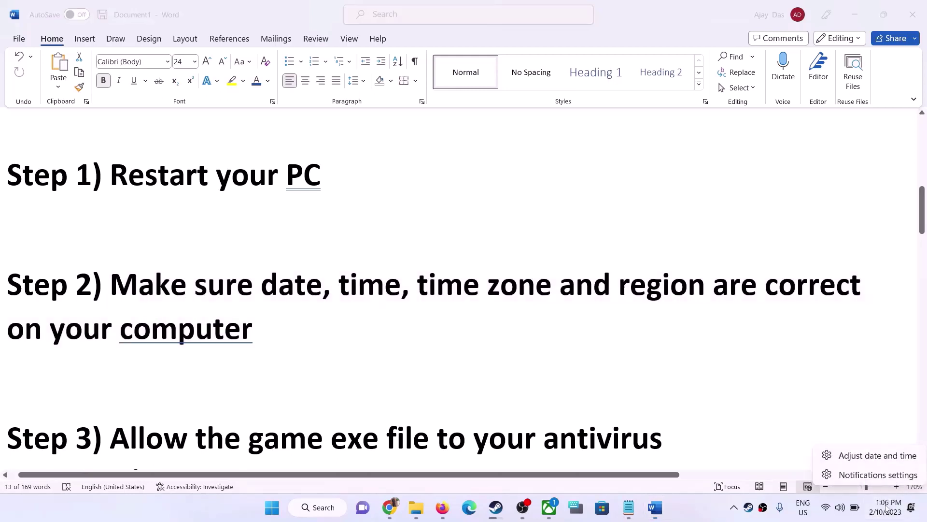
left_click(891, 455)
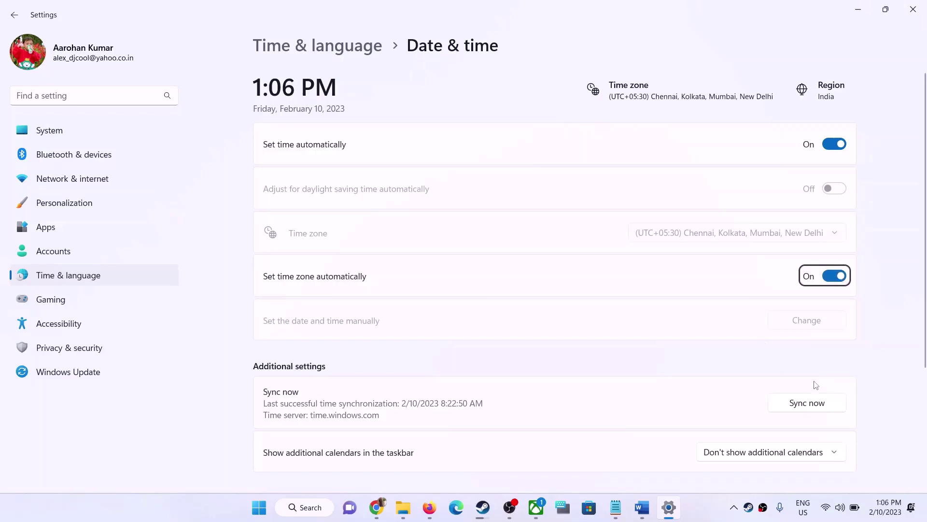
left_click(818, 410)
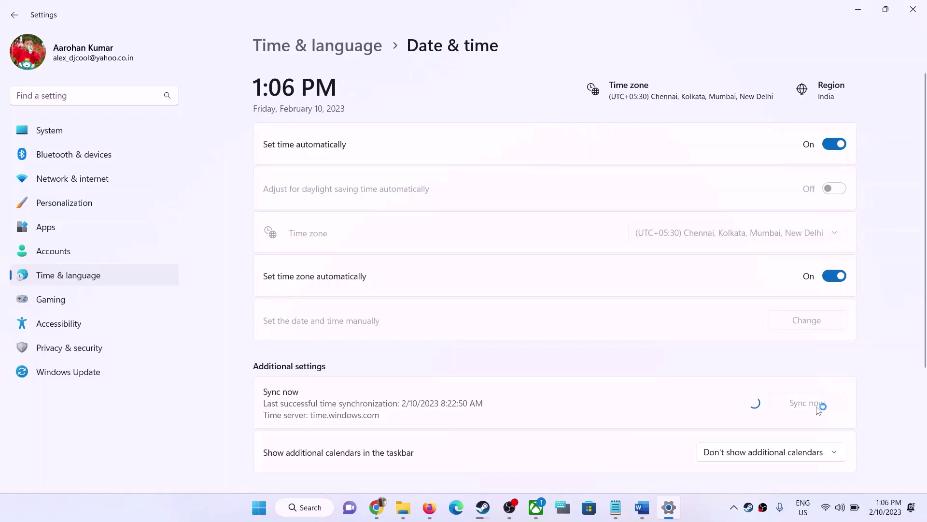
Confirm Country or region is India under Language & region, then close Settings
left_click(122, 281)
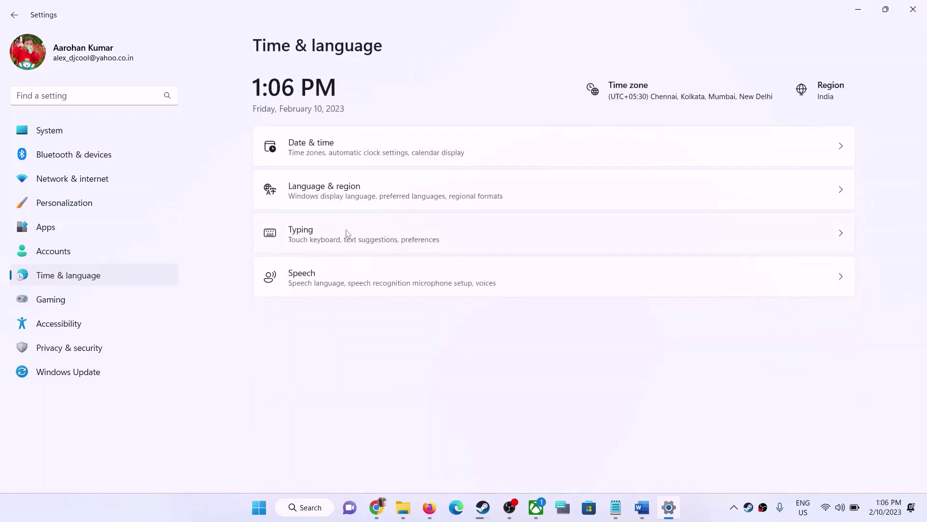
left_click(343, 197)
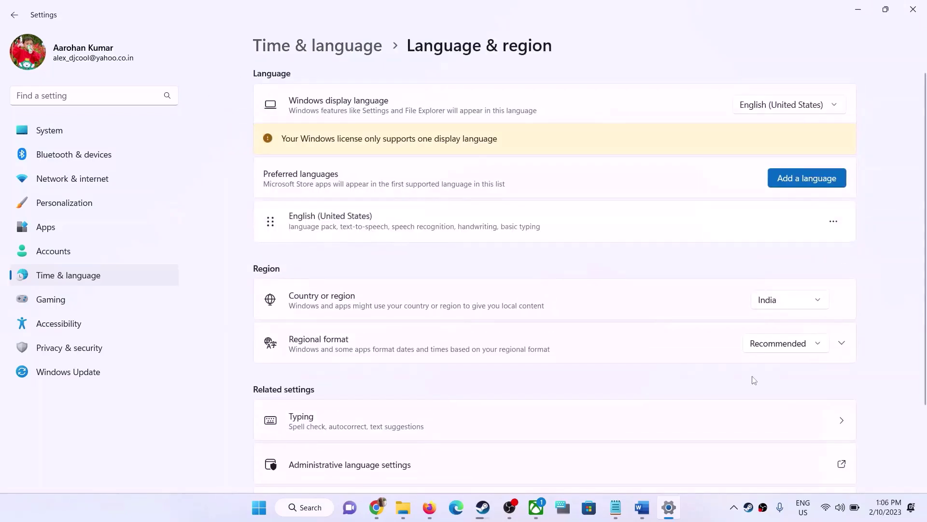
left_click(792, 300)
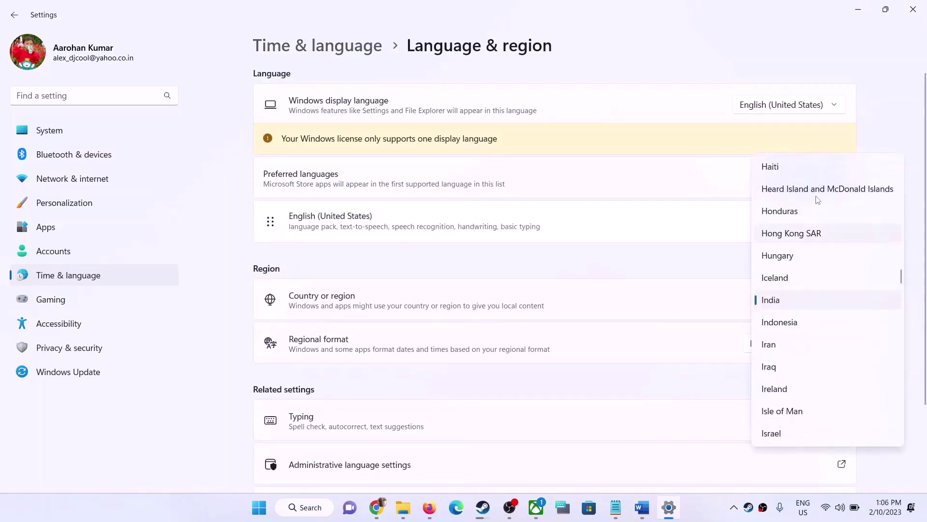
left_click(898, 94)
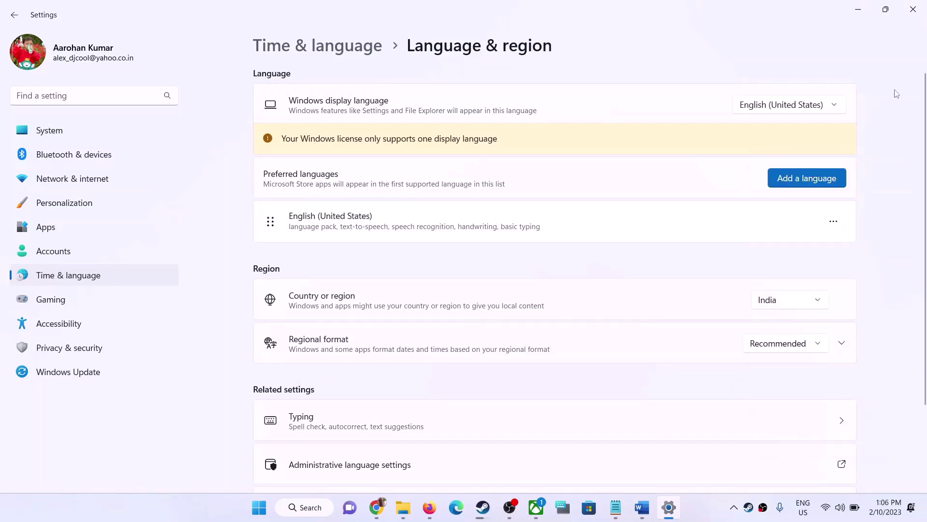
left_click(914, 12)
Scroll Word to Step 3 on antivirus and firewall, select its text, then launch Settings with Win+I
scroll(568, 287, "down", 2)
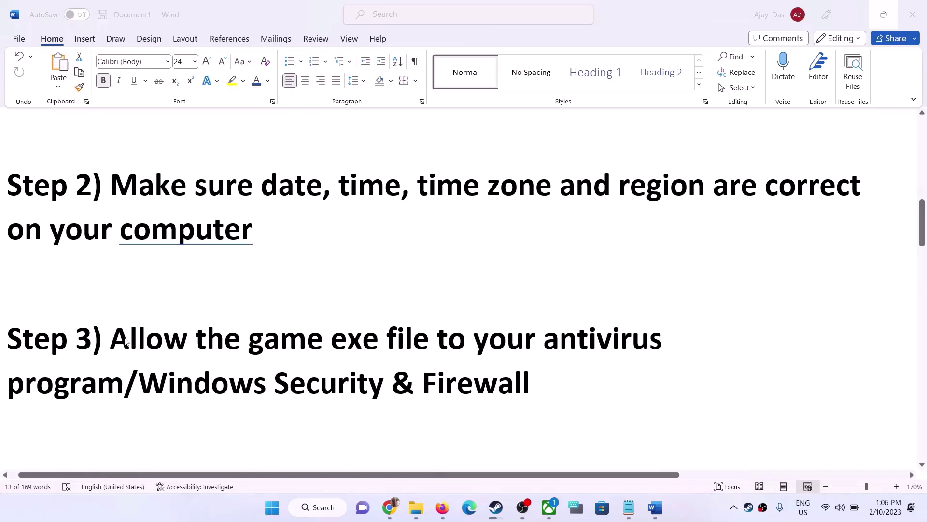
left_click_drag(111, 339, 126, 383)
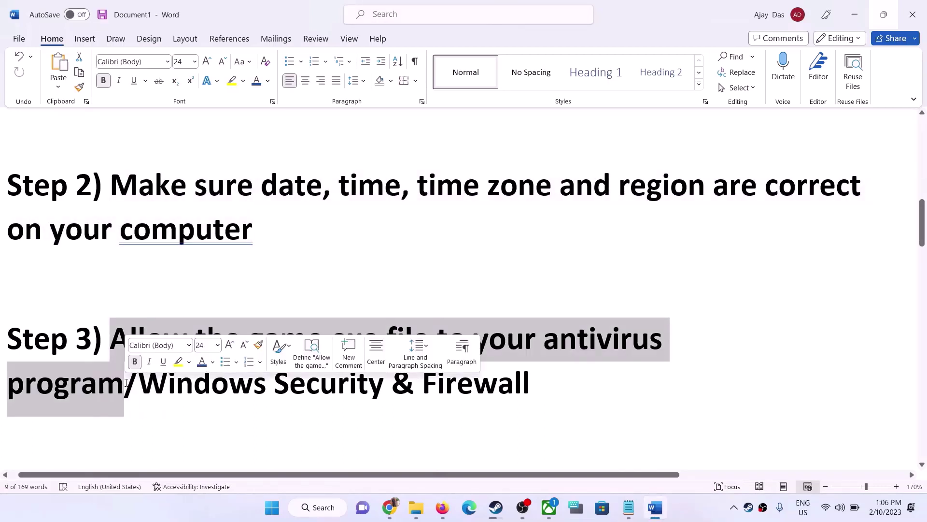
left_click(200, 300)
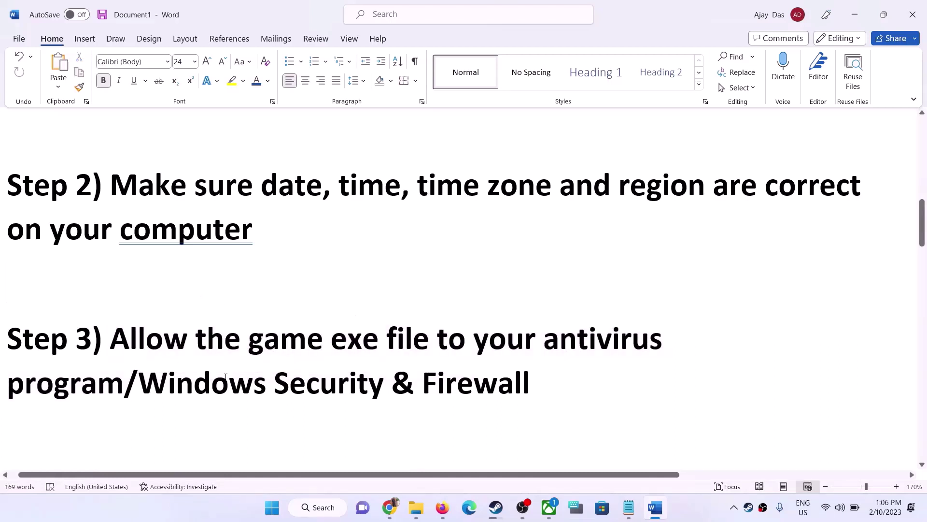
key("super+i")
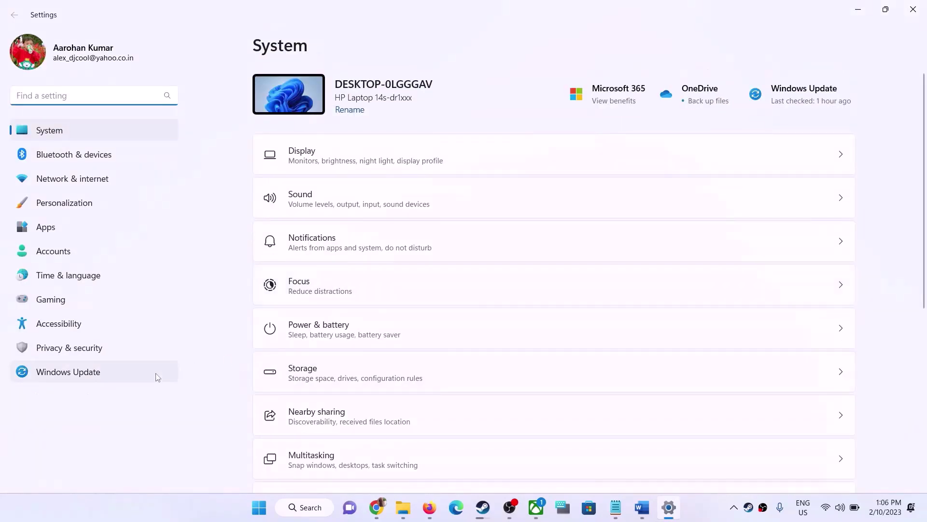
Go to Privacy & security › Windows Security › Virus & threat protection
left_click(70, 347)
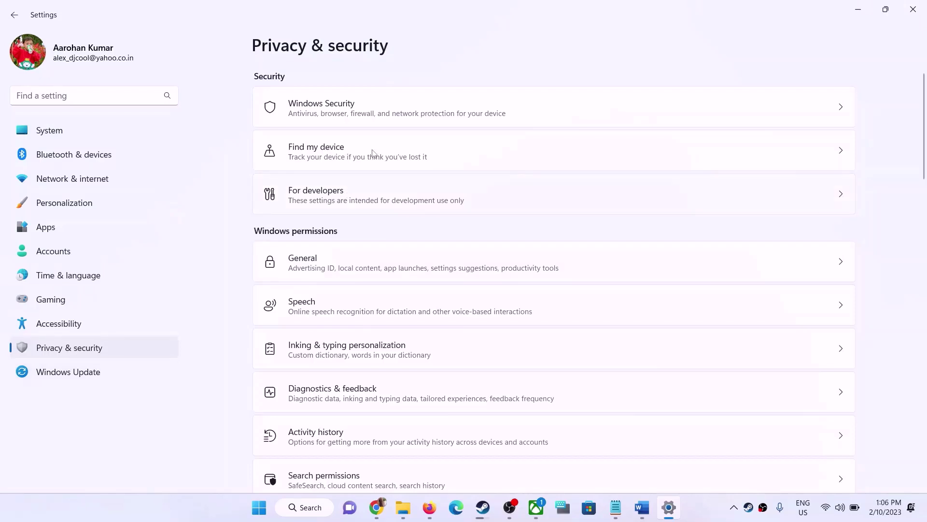
left_click(341, 114)
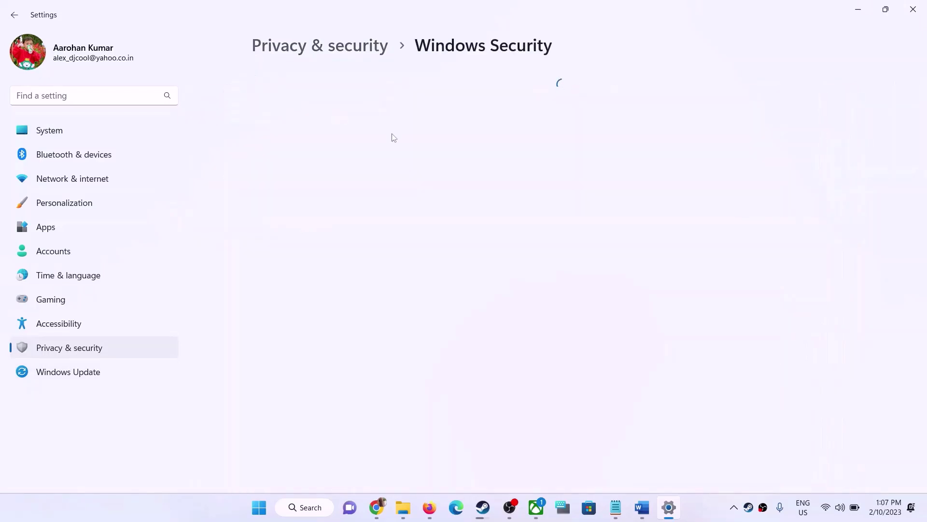
scroll(407, 175, "down", 1)
left_click(323, 167)
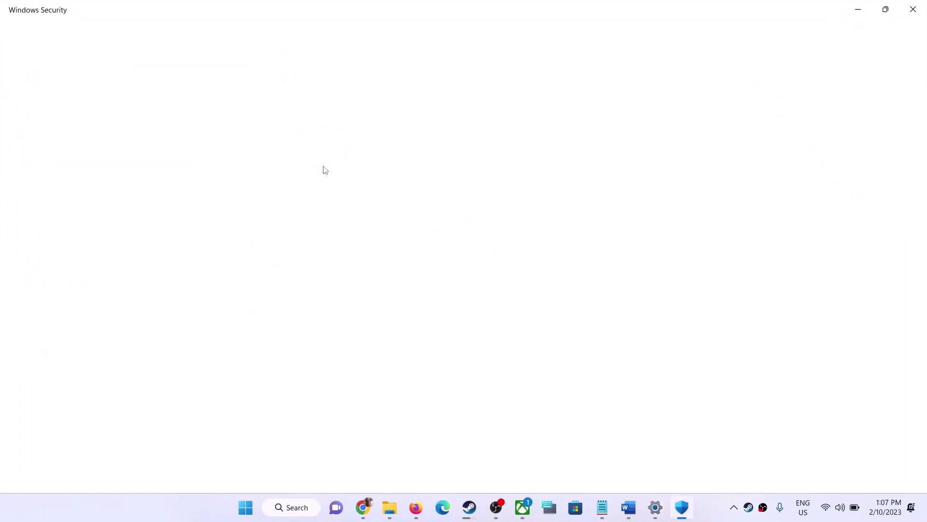
Open Controlled folder access's allowed apps, approve the admin prompt, and begin adding an allowed app
scroll(323, 169, "down", 10)
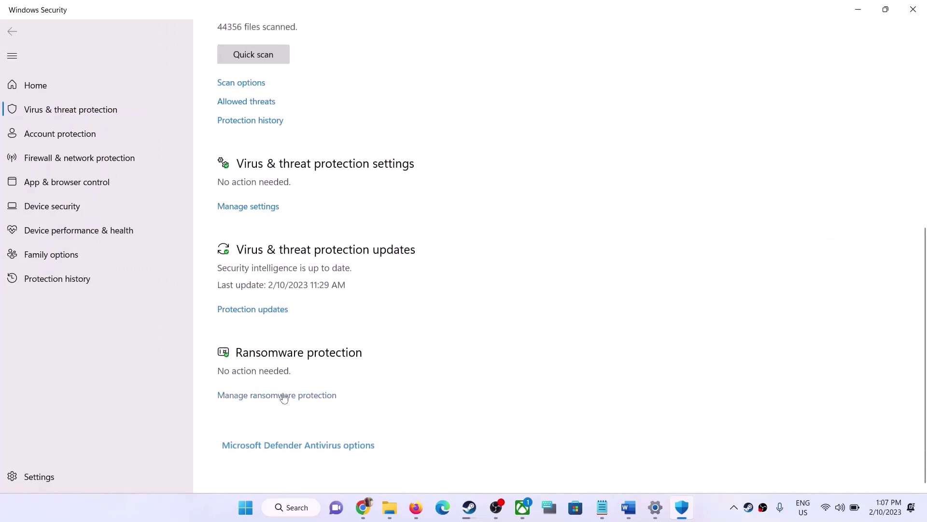
left_click(302, 397)
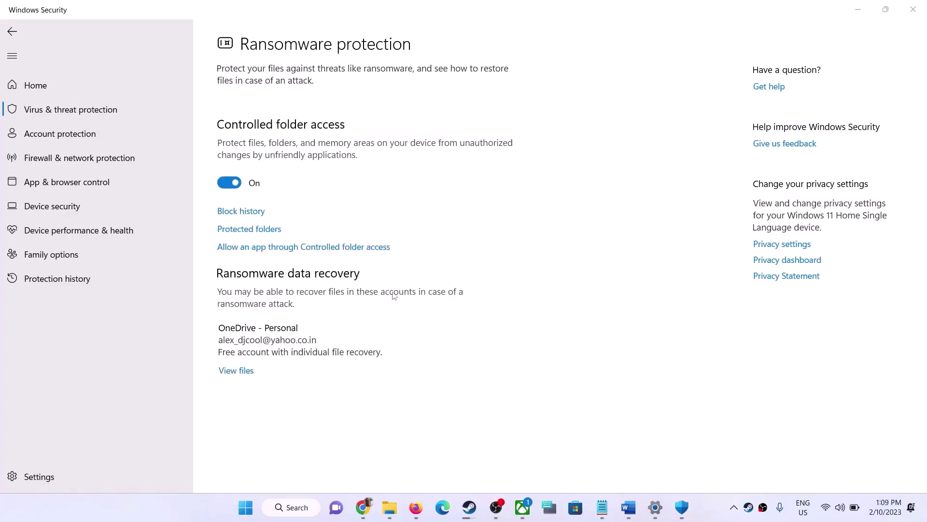
left_click(329, 257)
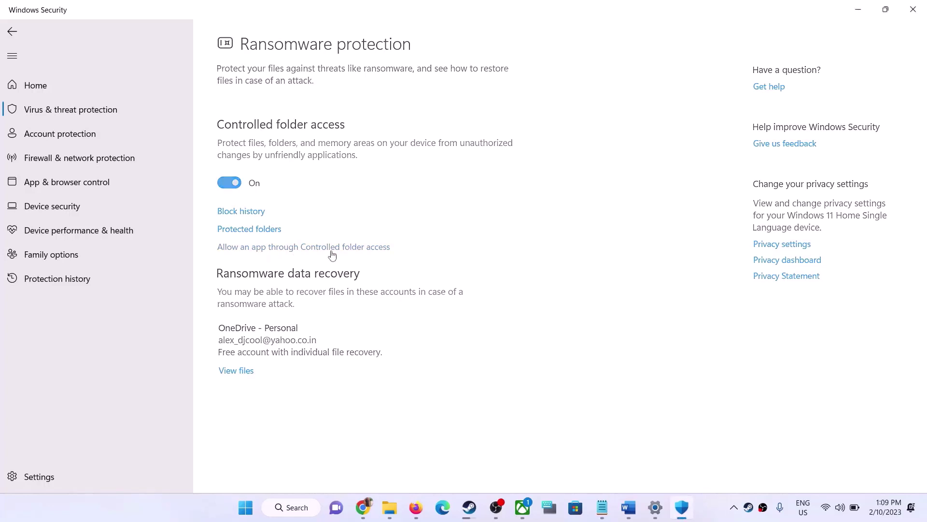
left_click(331, 250)
left_click(402, 350)
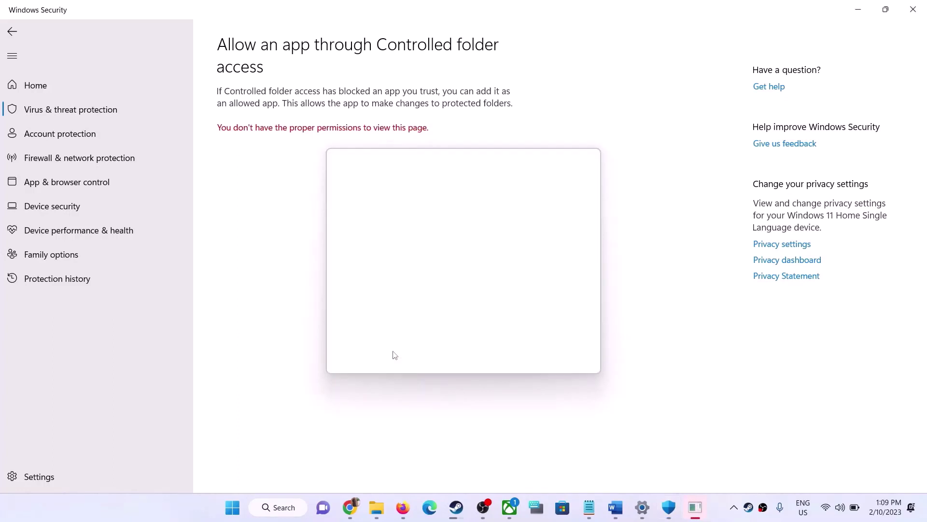
scroll(306, 145, "down", 3)
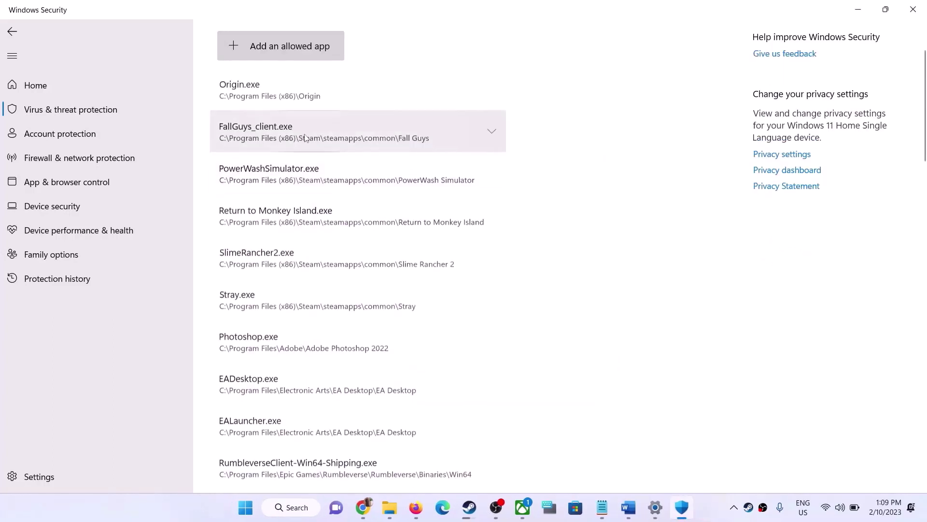
left_click(291, 45)
Browse all apps and navigate to C:\Program Files (x86)\Steam
left_click(268, 94)
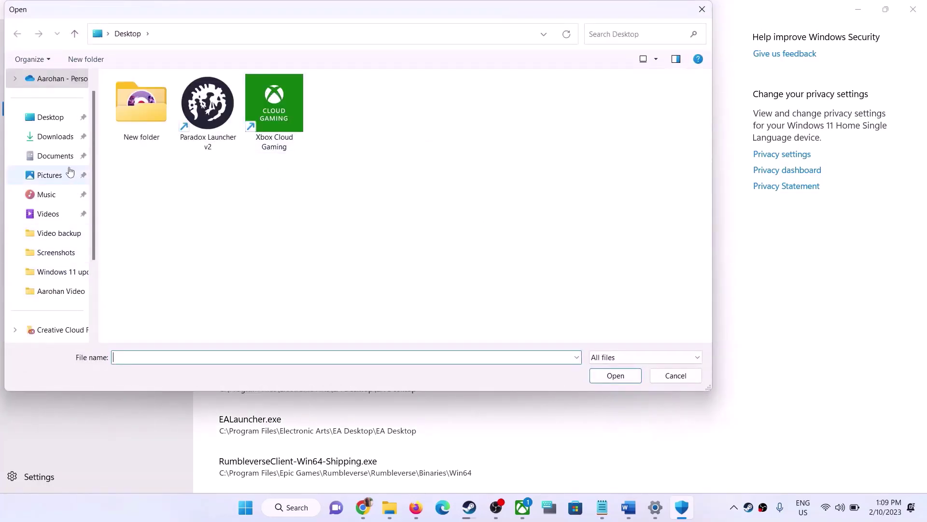
scroll(60, 256, "down", 2)
left_click(59, 257)
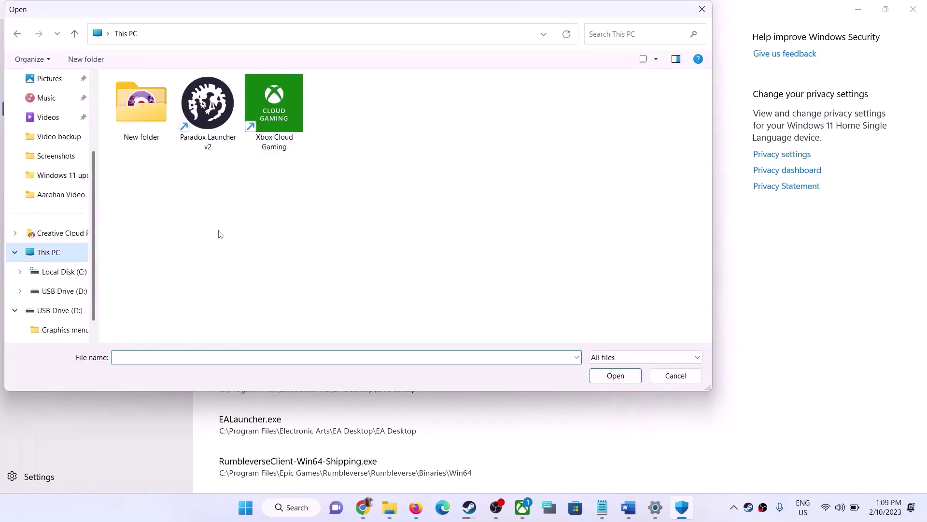
left_click(202, 184)
double_click(203, 184)
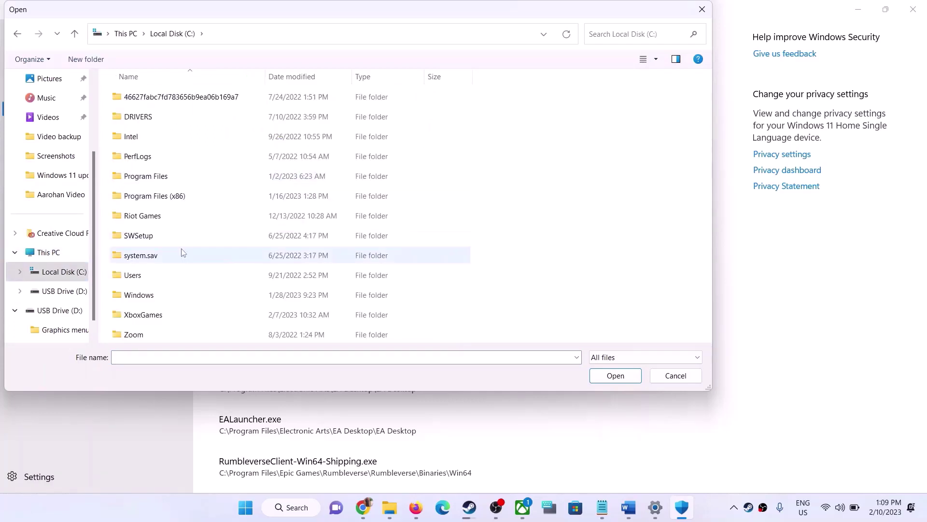
double_click(176, 196)
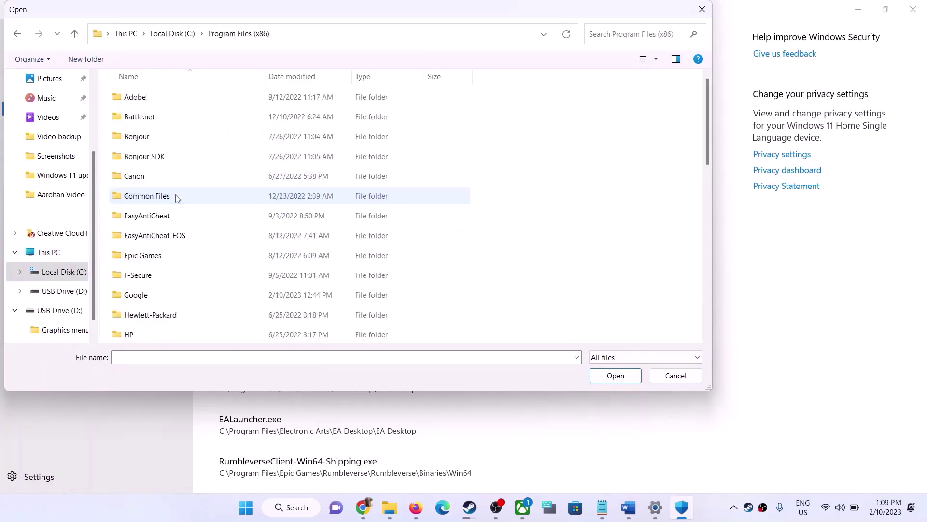
scroll(198, 229, "down", 3)
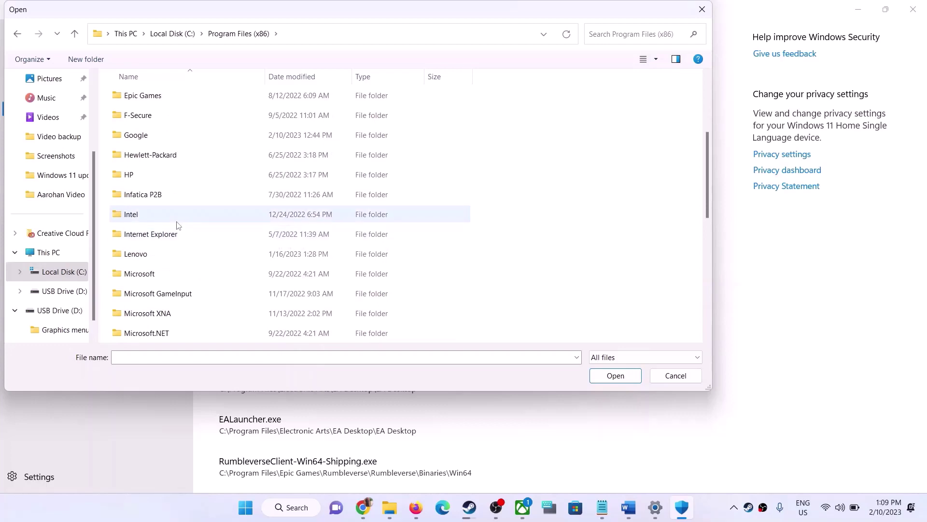
scroll(178, 224, "down", 2)
scroll(164, 251, "down", 2)
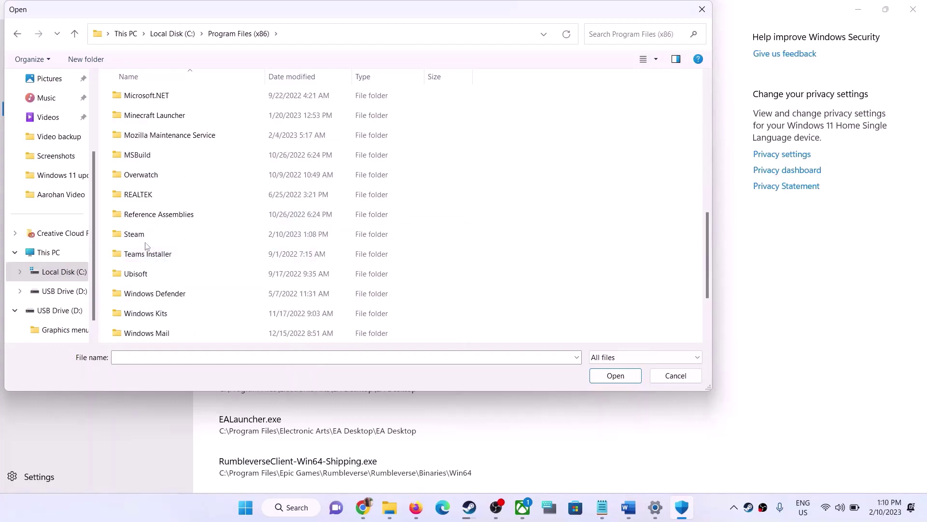
double_click(147, 240)
Open steamapps\common\Slime Rancher 2, select SlimeRancher2, and cancel without adding it
scroll(175, 245, "down", 3)
double_click(148, 256)
left_click(150, 96)
double_click(150, 96)
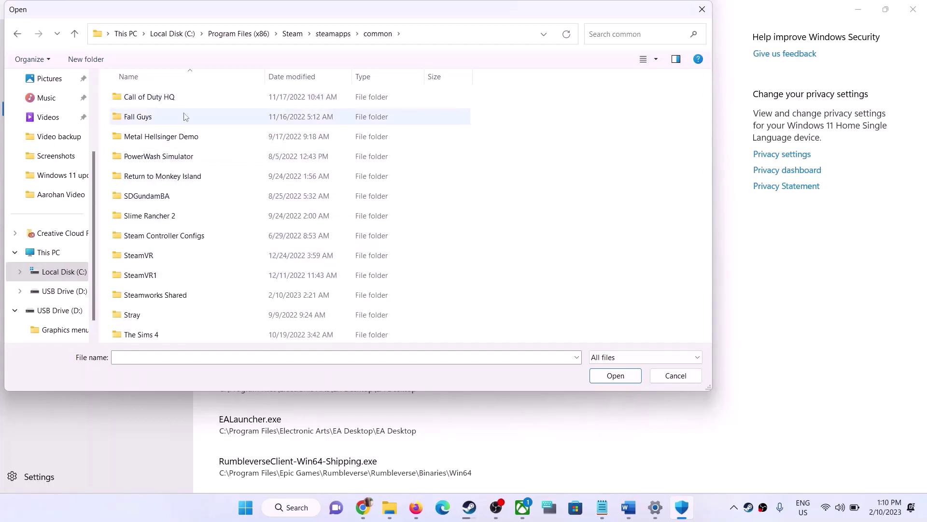
double_click(161, 217)
left_click(161, 119)
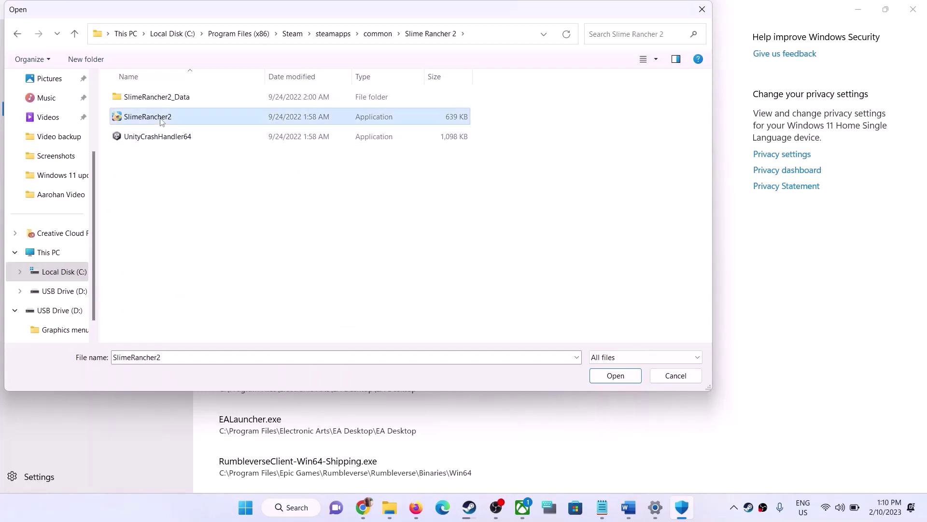
left_click(675, 375)
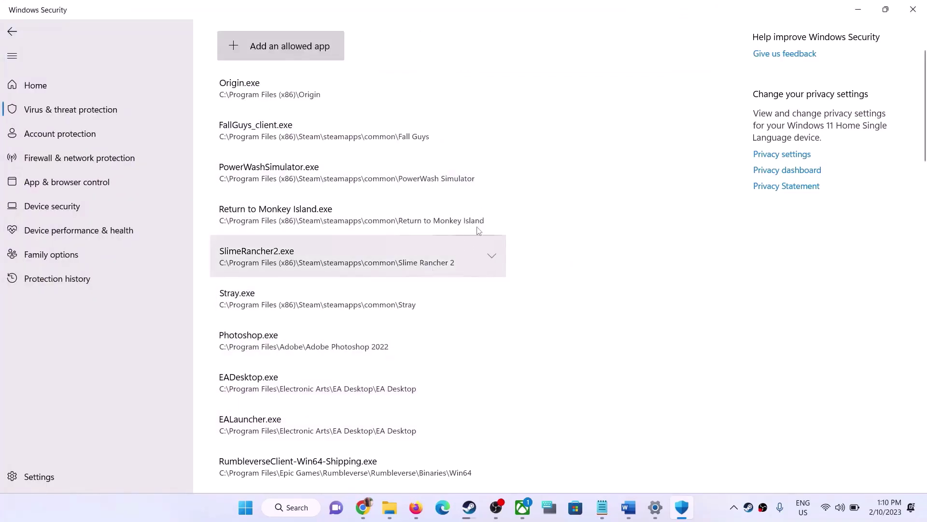
Return to the Word guide and highlight 'Security & Firewall' in Step 3
left_click(628, 508)
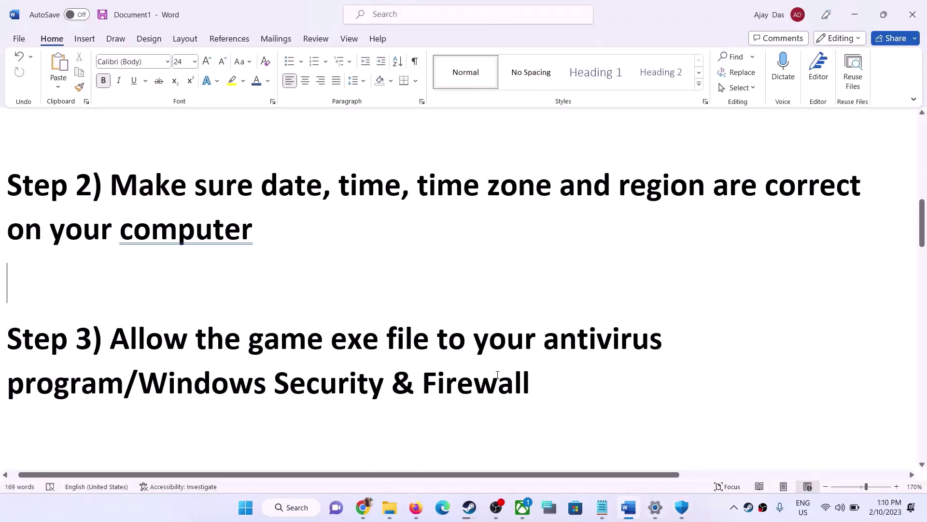
left_click_drag(275, 384, 488, 394)
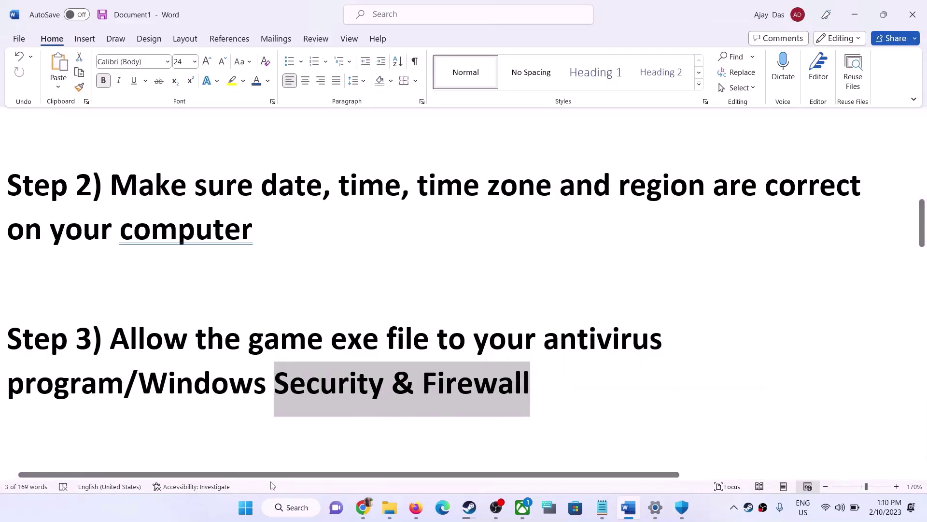
left_click(250, 515)
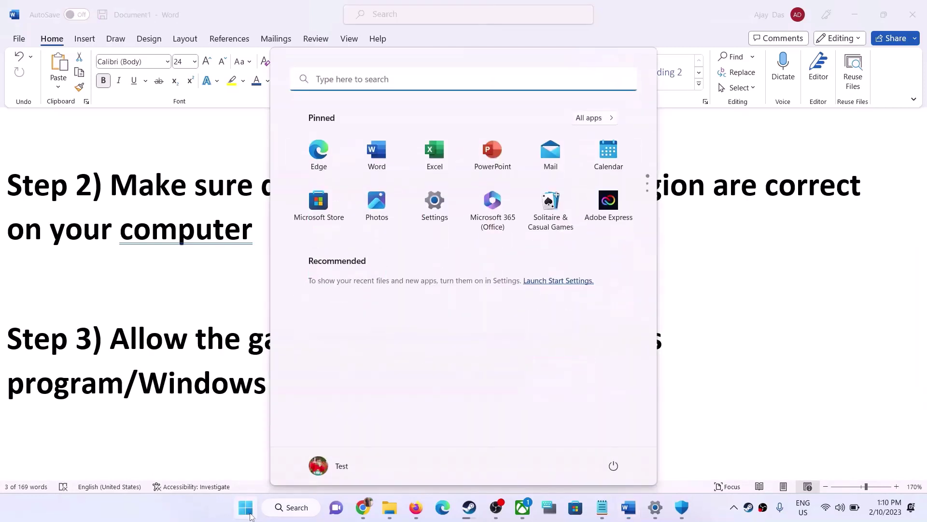
Open Control Panel › System and Security › Windows Defender Firewall › Allow an app
type("contr")
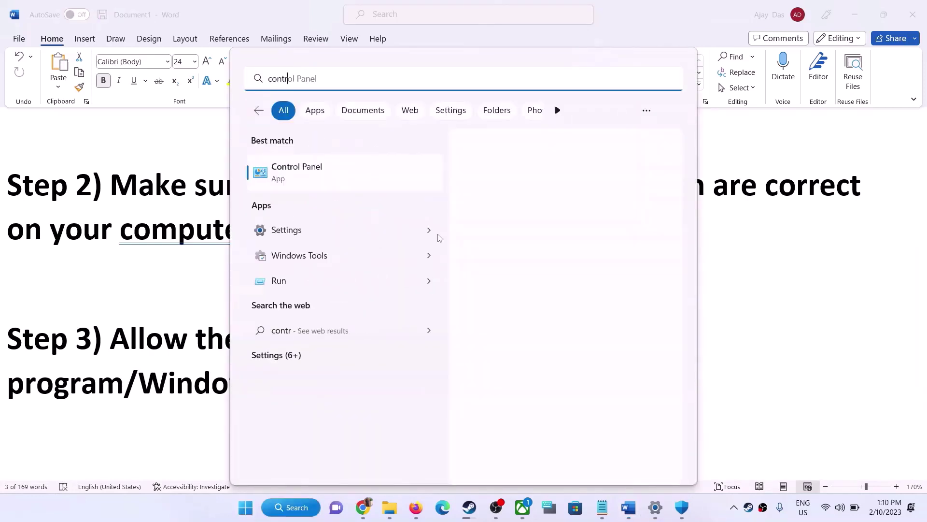
left_click(357, 189)
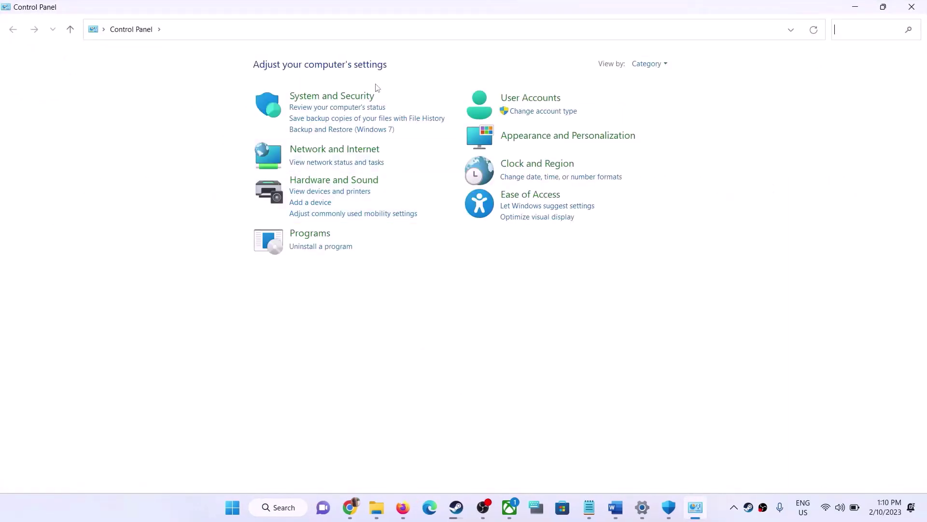
left_click(342, 100)
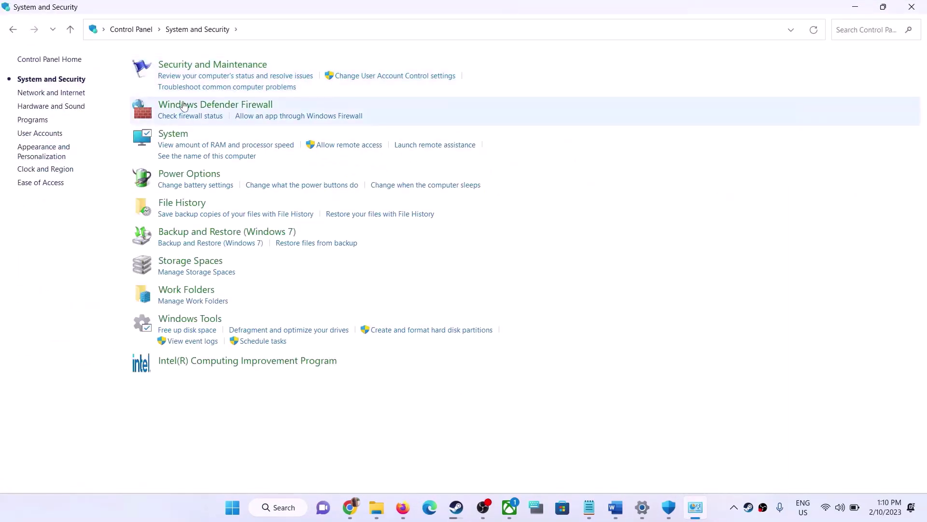
left_click(194, 106)
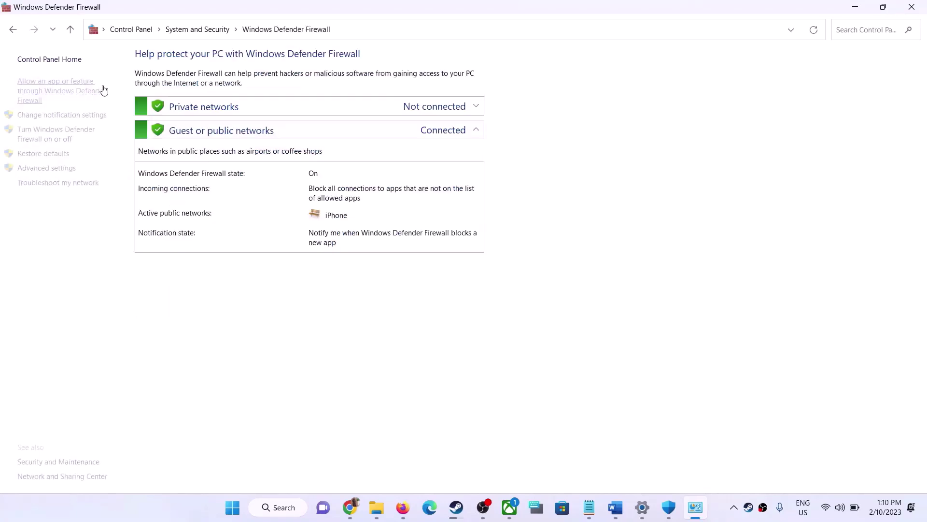
left_click(67, 96)
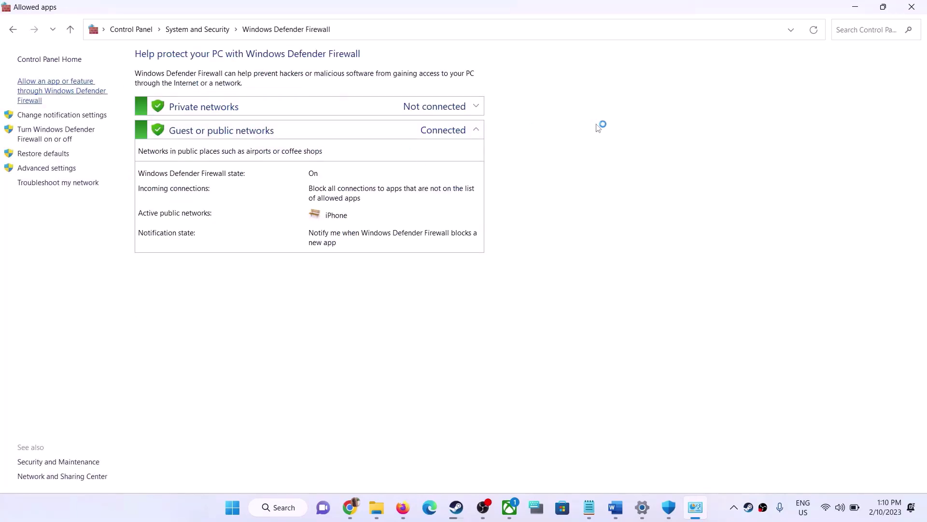
Unlock the allowed-apps list and browse for another app, then cancel and close without changes
left_click(612, 92)
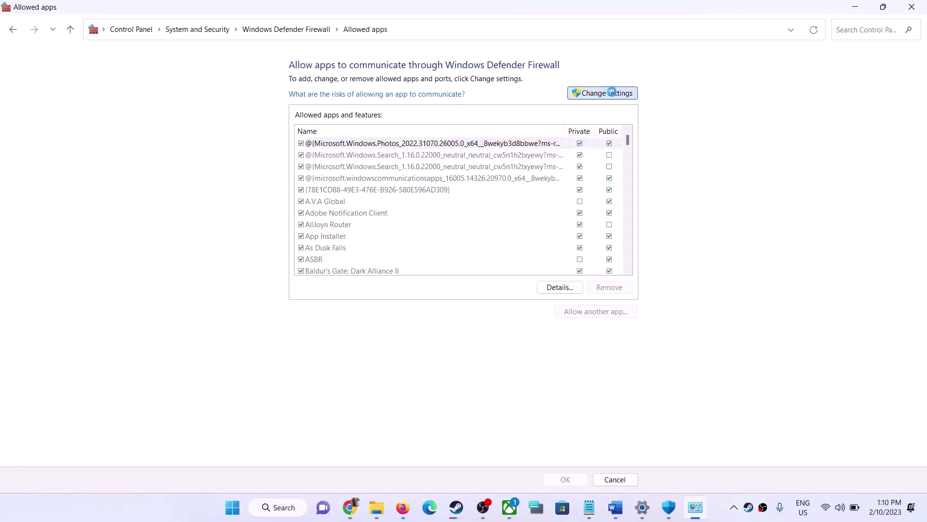
left_click(582, 313)
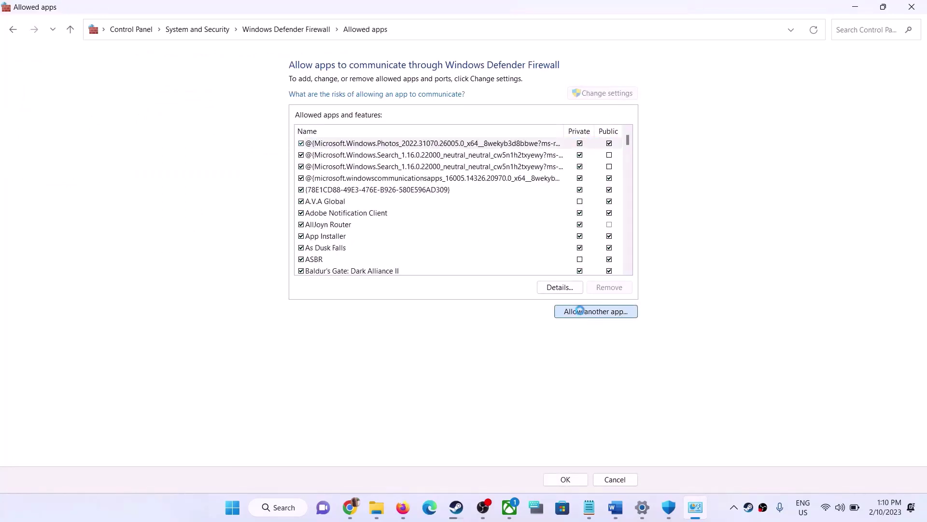
left_click(546, 310)
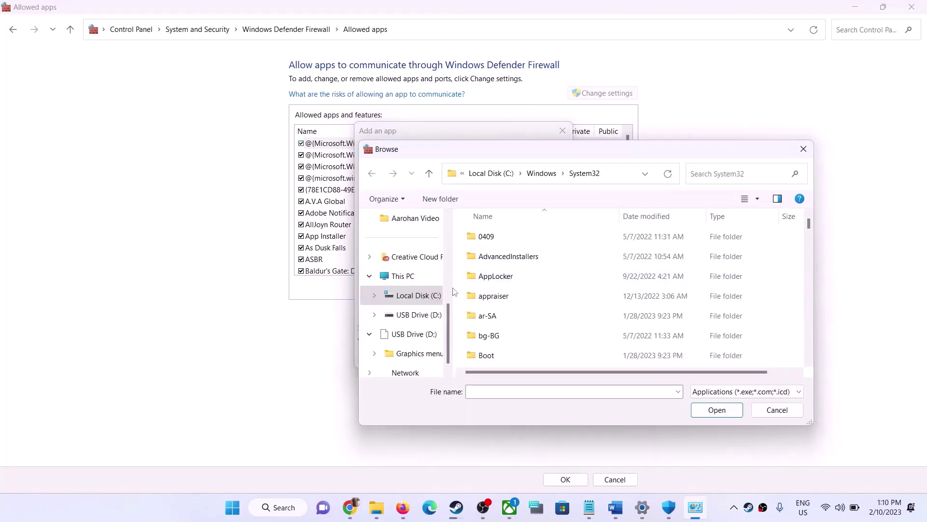
left_click(804, 144)
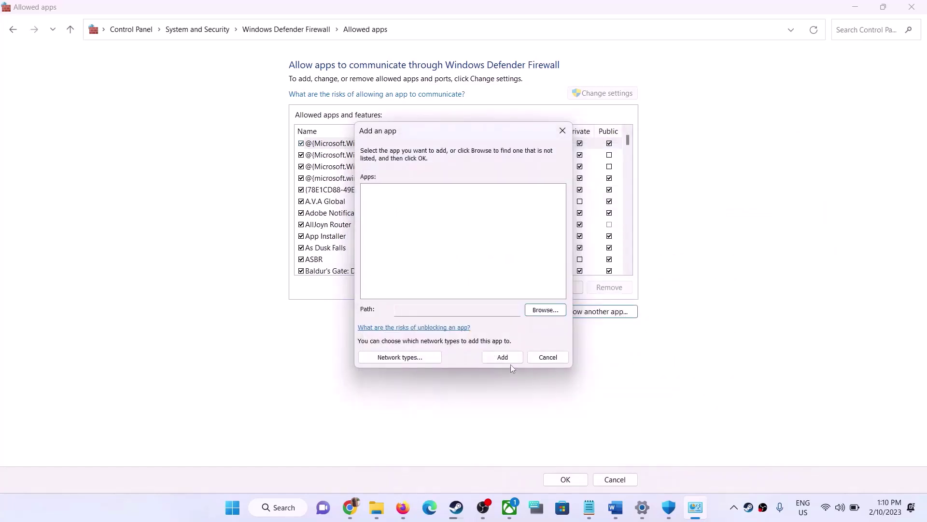
left_click(548, 357)
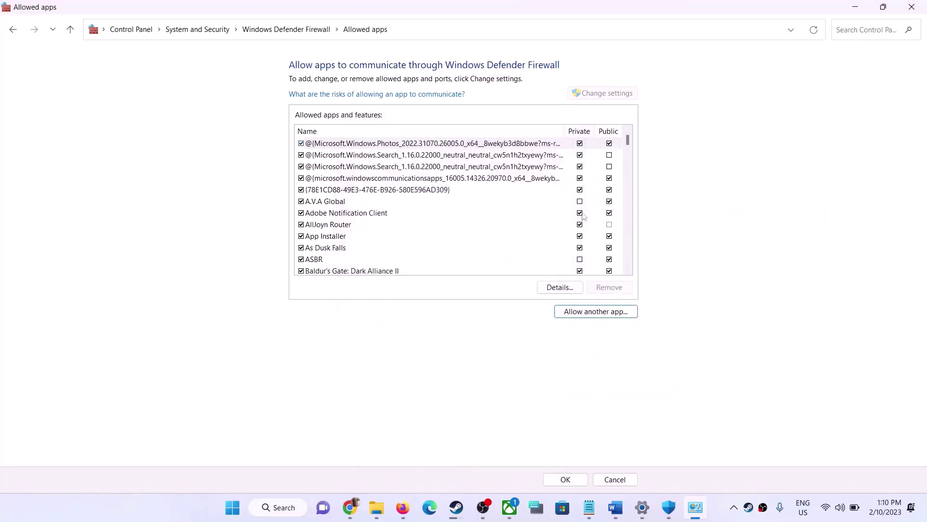
left_click(912, 6)
Highlight 'Shut down your computer' in Step 4 and dismiss the Start power options
scroll(483, 290, "down", 6)
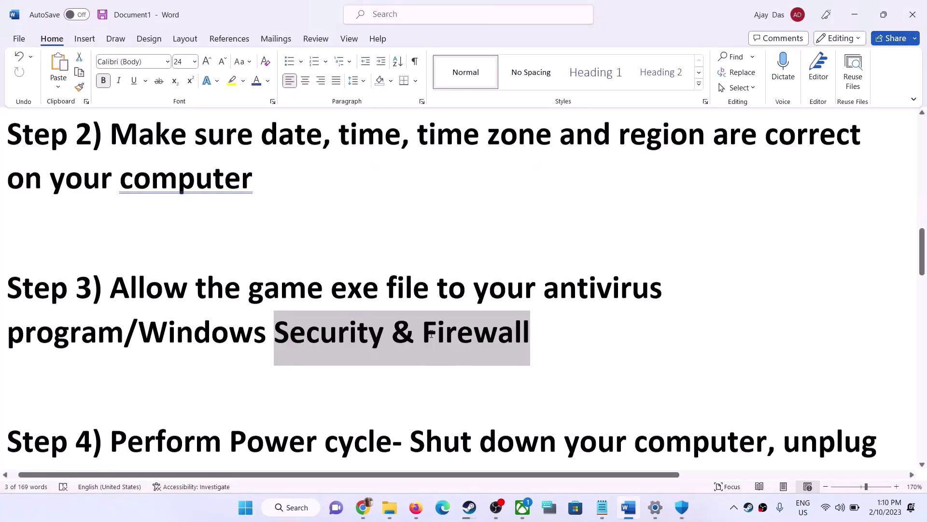
scroll(431, 333, "up", 3)
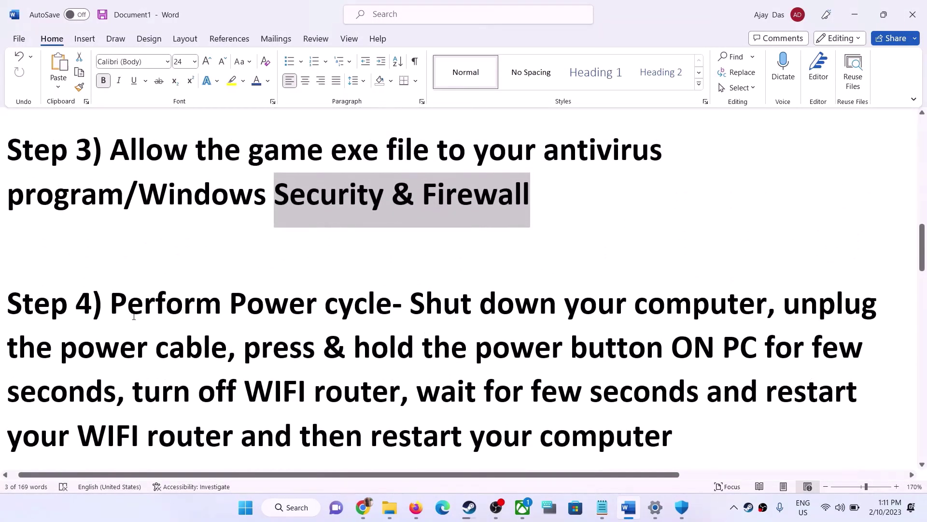
left_click_drag(110, 304, 767, 304)
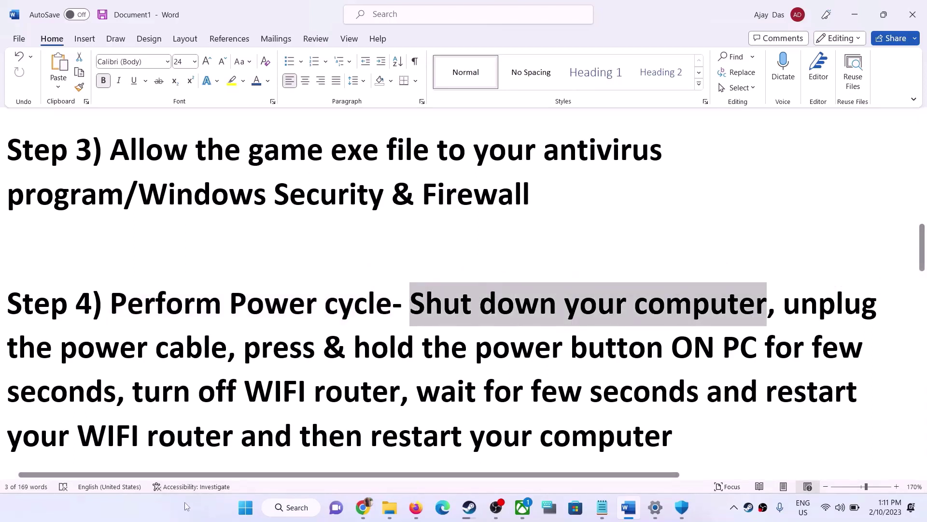
left_click(246, 508)
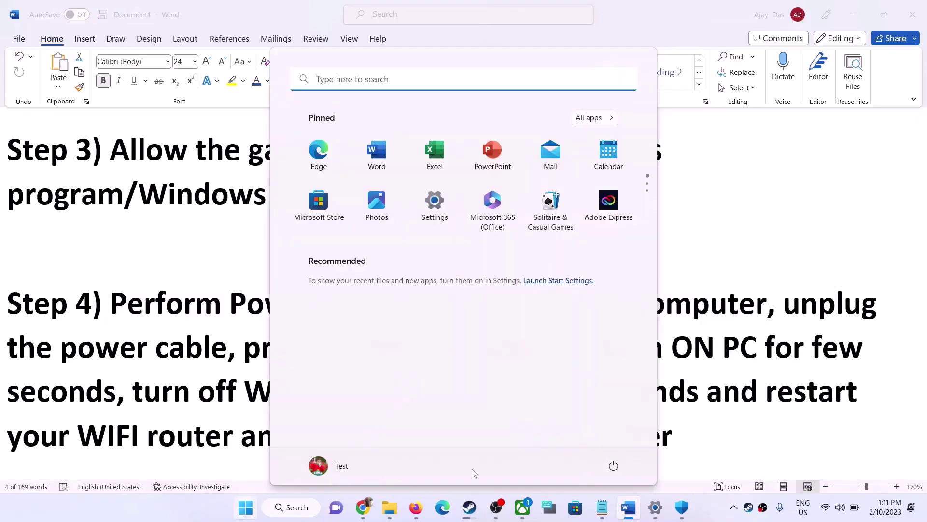
left_click(613, 464)
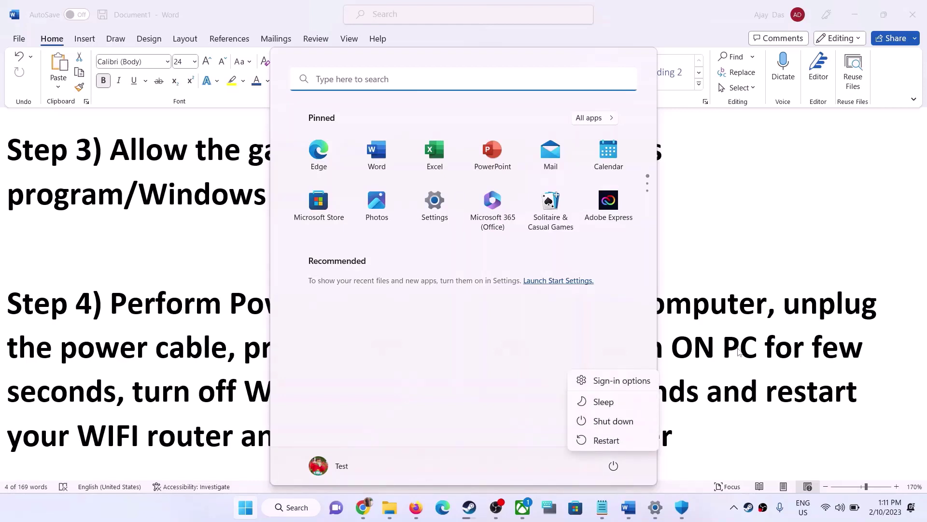
left_click(724, 319)
left_click(799, 322)
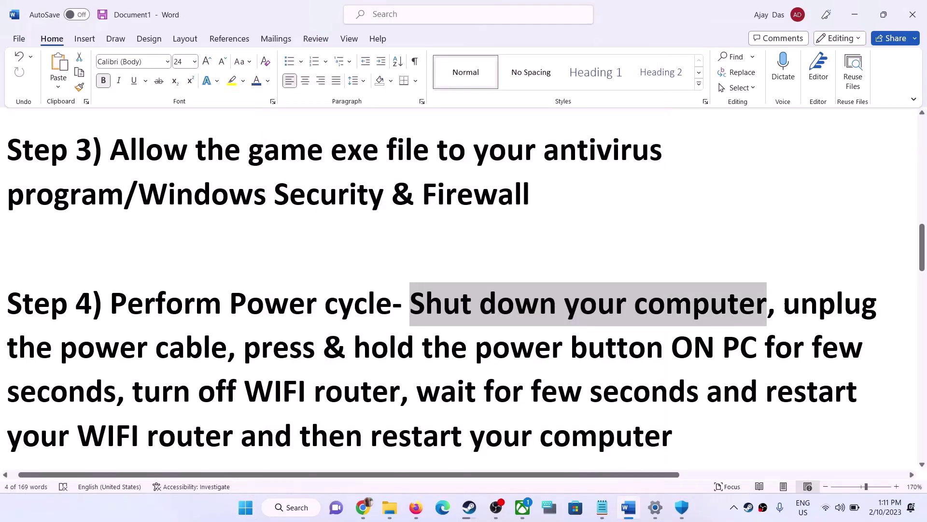
Highlight Step 4's 'unplug the power cable', 'turn off WIFI router' and router-restart phrases
left_click_drag(784, 312, 115, 395)
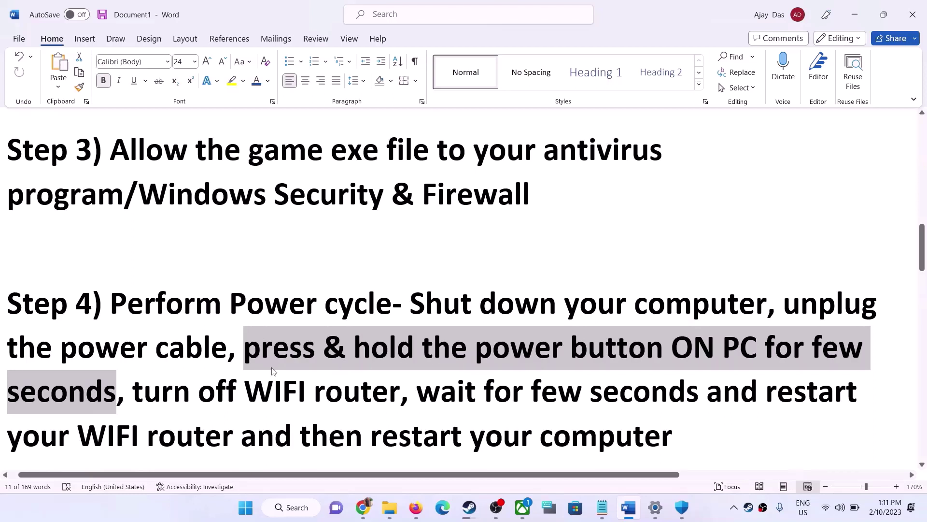
left_click_drag(134, 392, 396, 390)
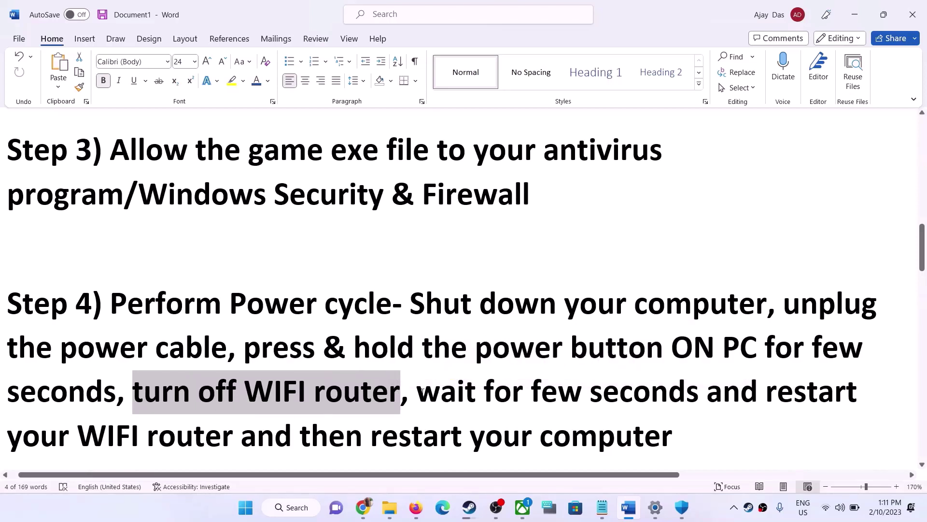
left_click_drag(418, 392, 197, 448)
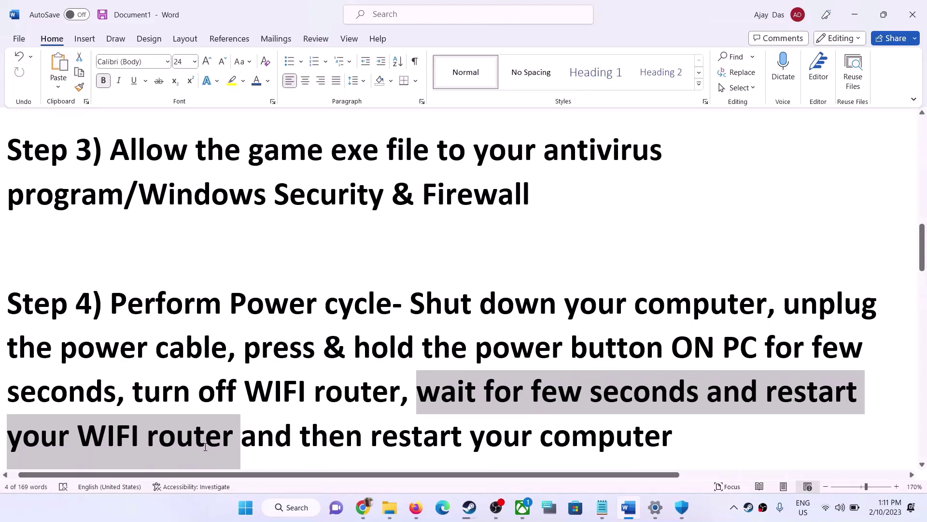
left_click_drag(205, 447, 204, 446)
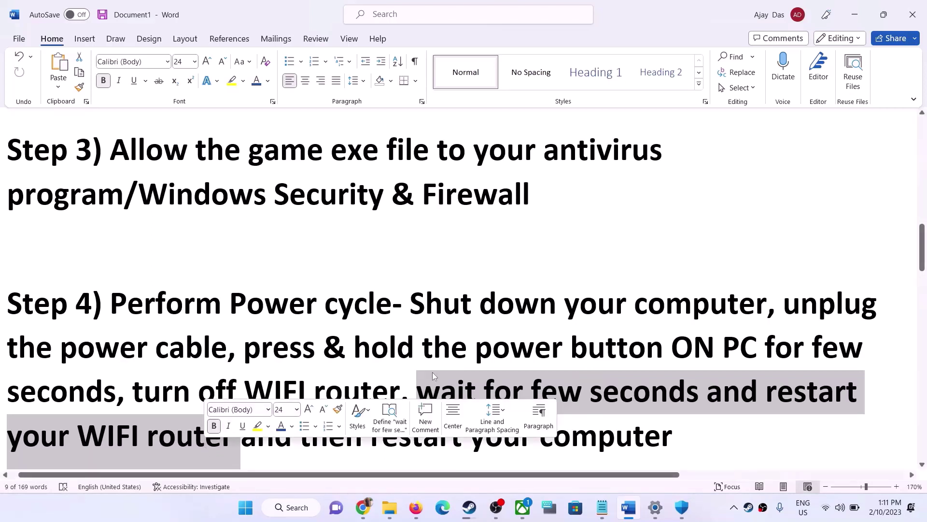
left_click(283, 448)
Mark 'power cable' and 'restart your computer', then the Step 5 heading 'Disable manual proxy'
left_click_drag(68, 350, 227, 350)
left_click_drag(372, 437, 673, 437)
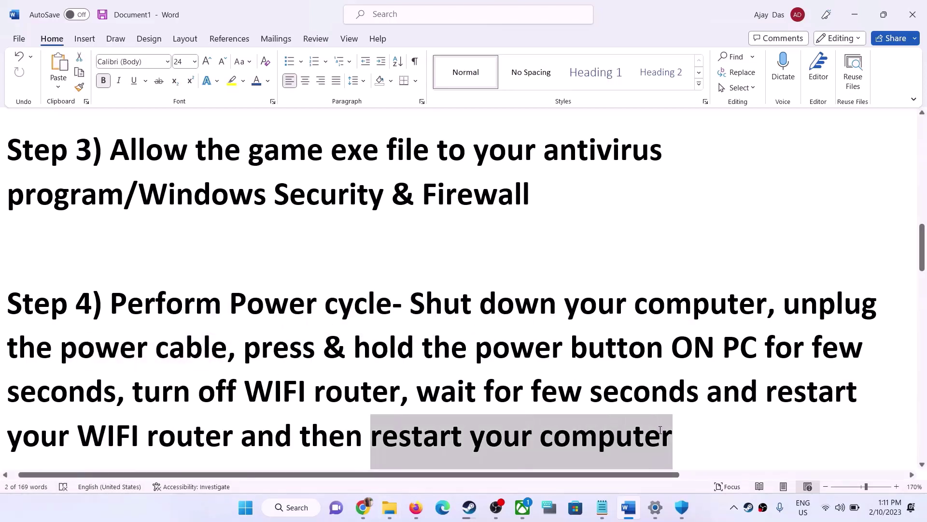
left_click(330, 319)
scroll(330, 319, "down", 3)
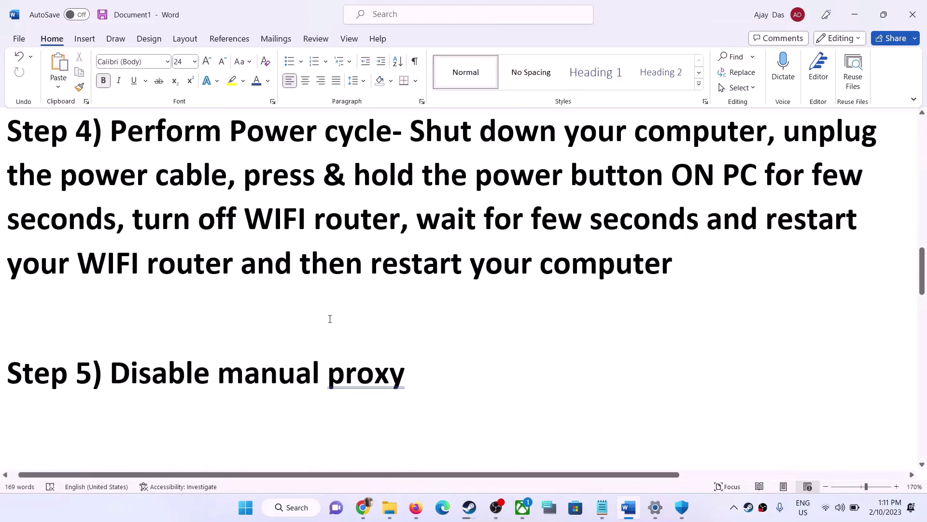
left_click_drag(111, 369, 404, 372)
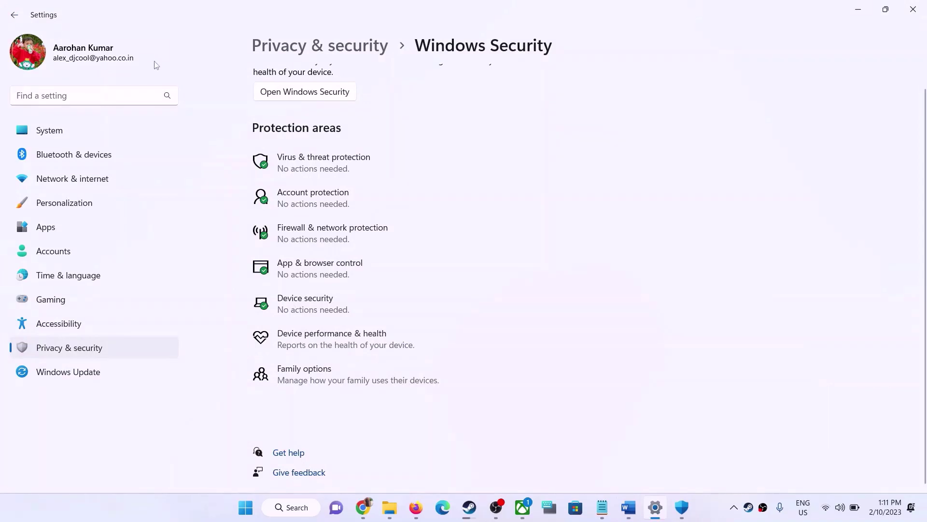
Check under Network & internet › Proxy that Use a proxy server is Off, then close Settings
left_click(14, 15)
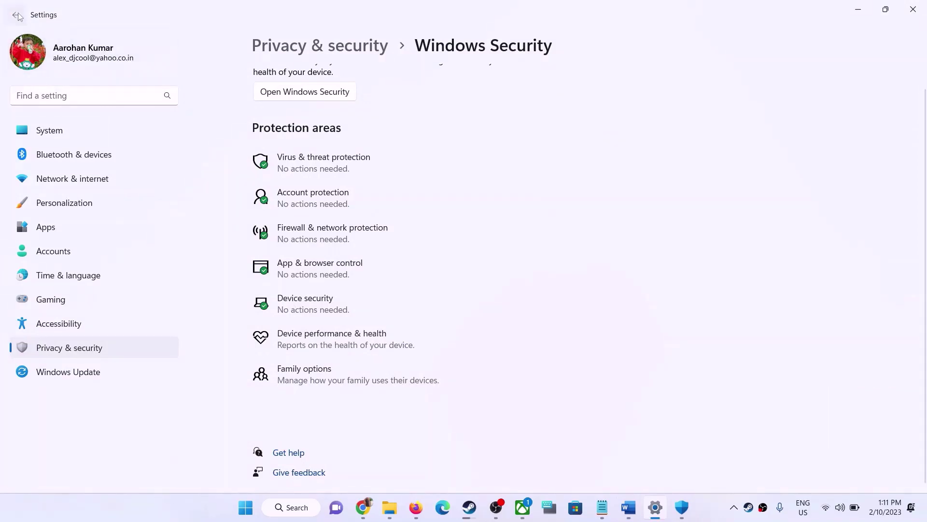
left_click(87, 181)
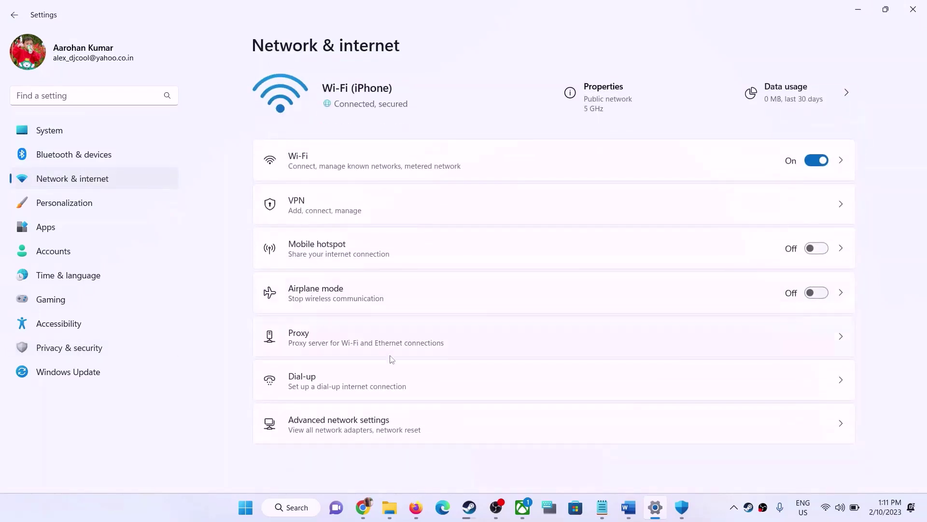
left_click(377, 342)
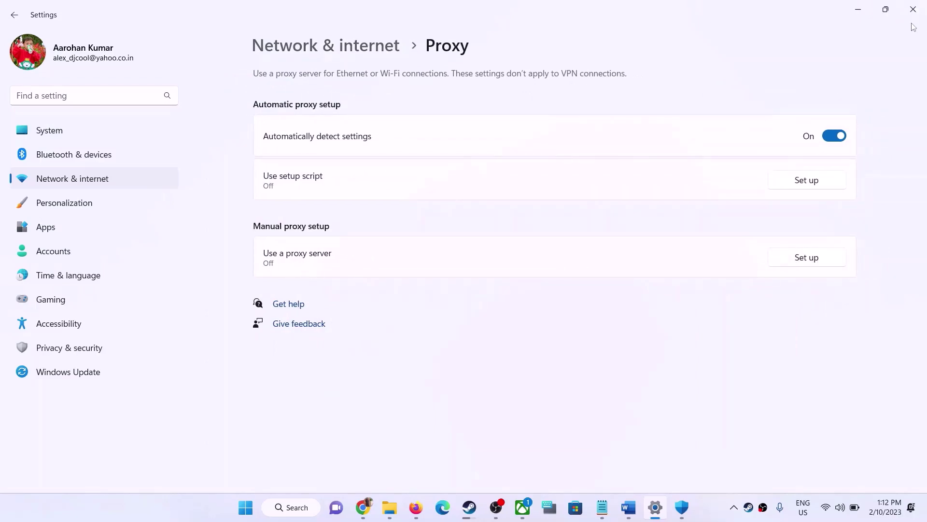
left_click(913, 9)
Highlight 'Network Troubleshooter' in Step 6 and reopen Settings with Win+I
scroll(359, 308, "down", 5)
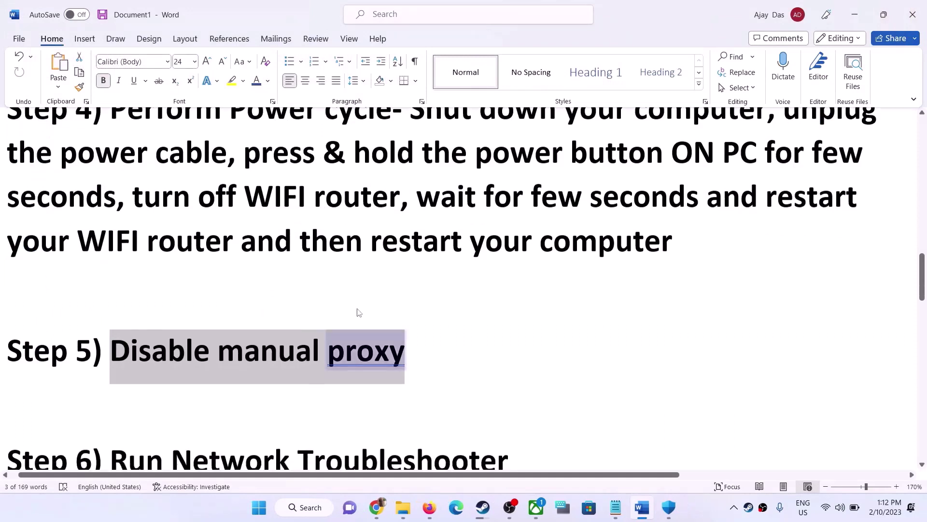
left_click_drag(173, 352, 507, 356)
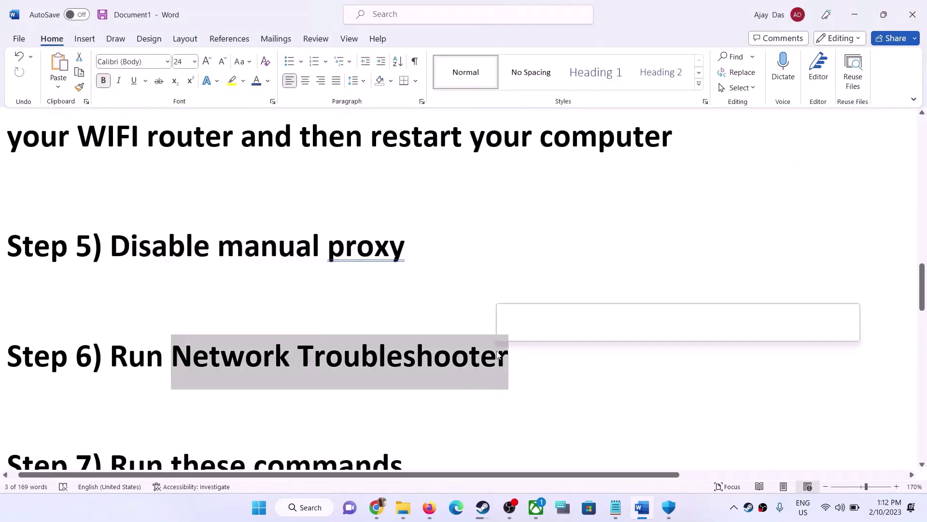
key("super+i")
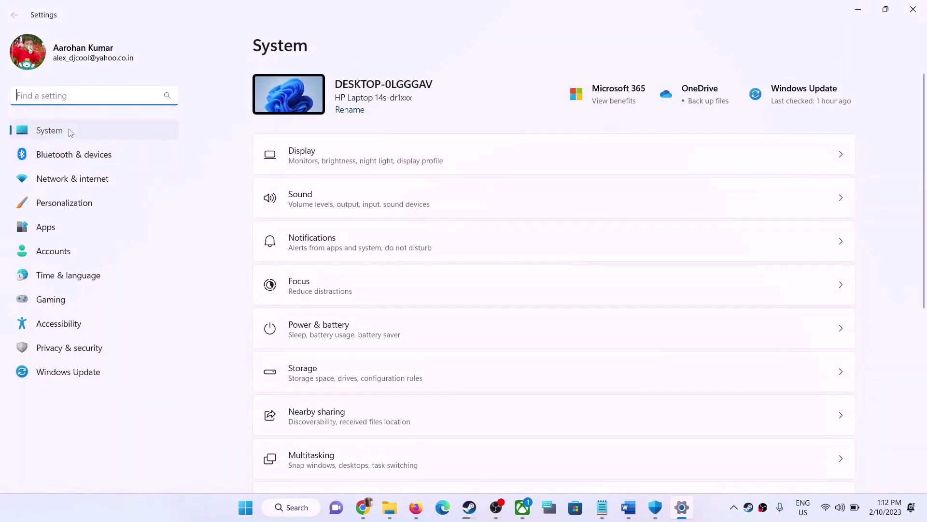
Go to System › Troubleshoot › Other troubleshooters, find Network Adapter, then close Settings
scroll(348, 251, "down", 3)
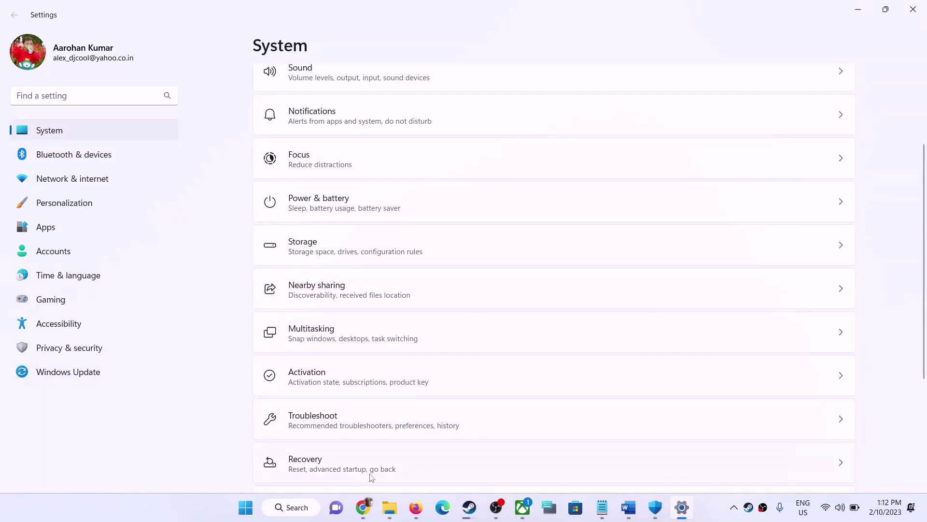
left_click(316, 427)
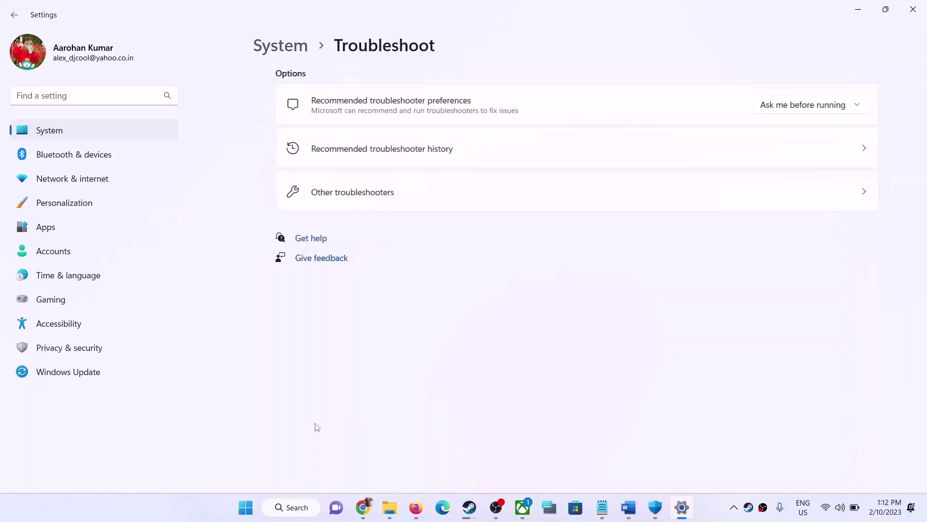
left_click(338, 202)
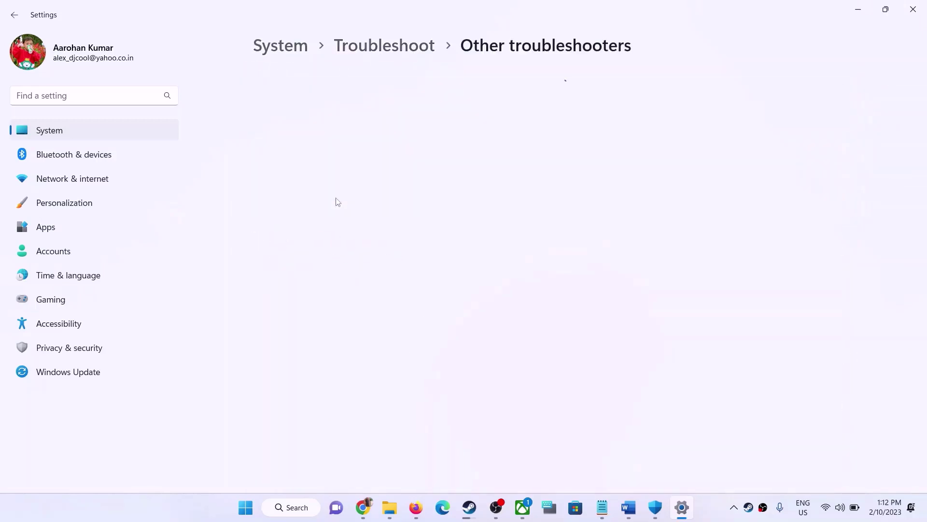
scroll(339, 249, "down", 3)
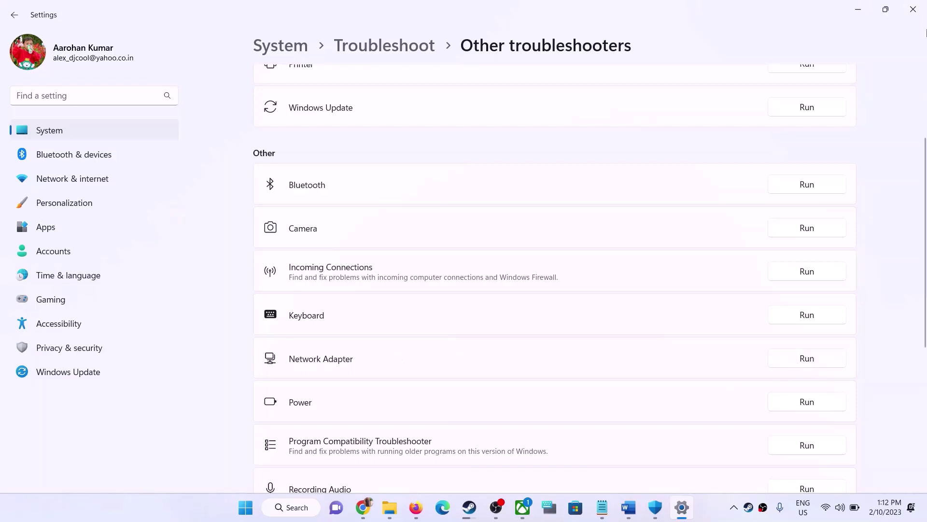
left_click(913, 9)
scroll(416, 315, "down", 5)
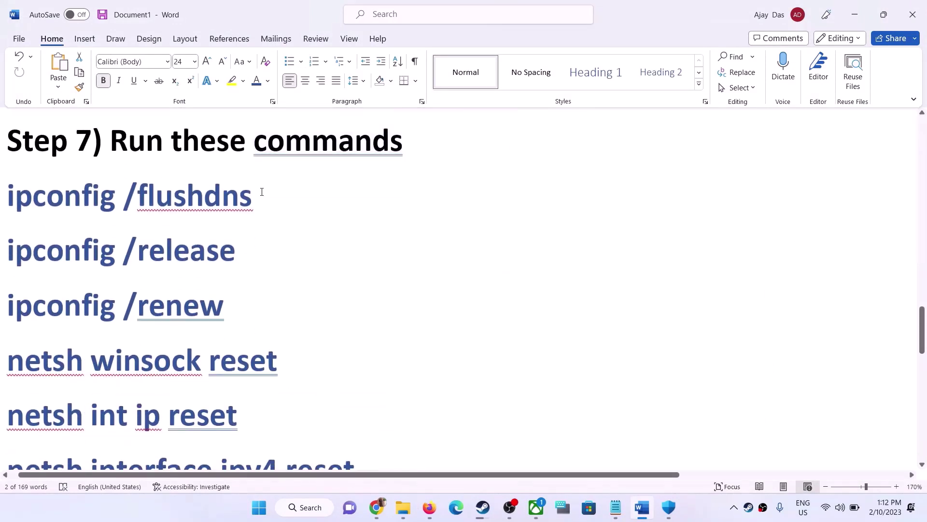
Copy 'ipconfig /flushdns' from the Word guide and start Command Prompt as administrator via a cmd search
left_click_drag(257, 195, 1, 189)
key("ctrl+c")
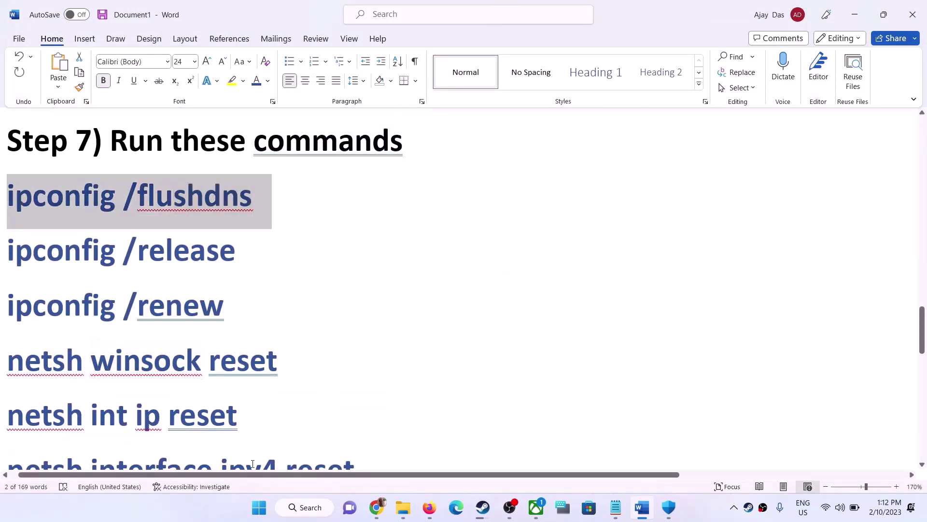
left_click(262, 515)
type("c")
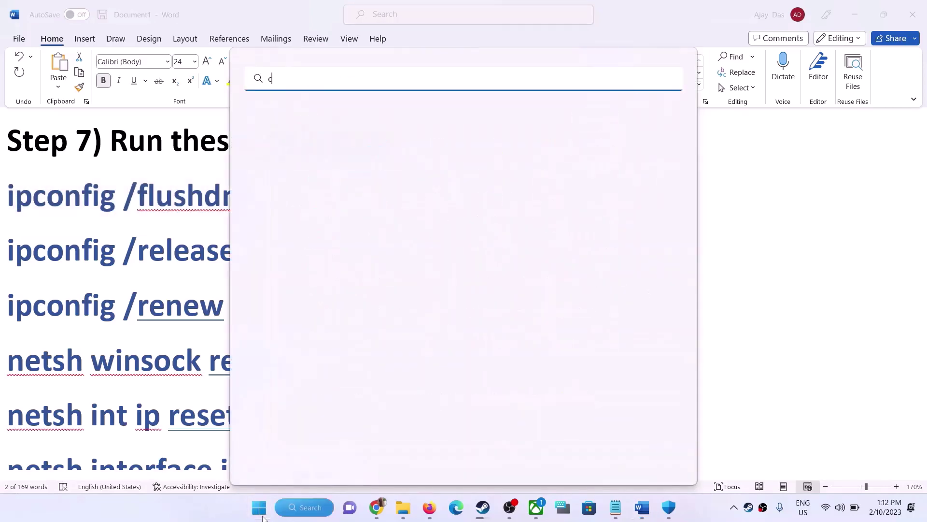
type("md")
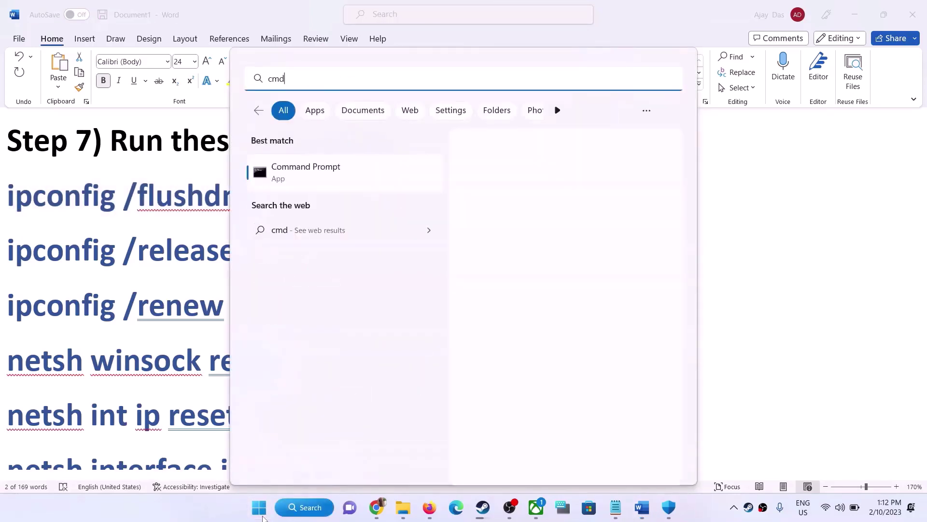
left_click(304, 180)
right_click(341, 185)
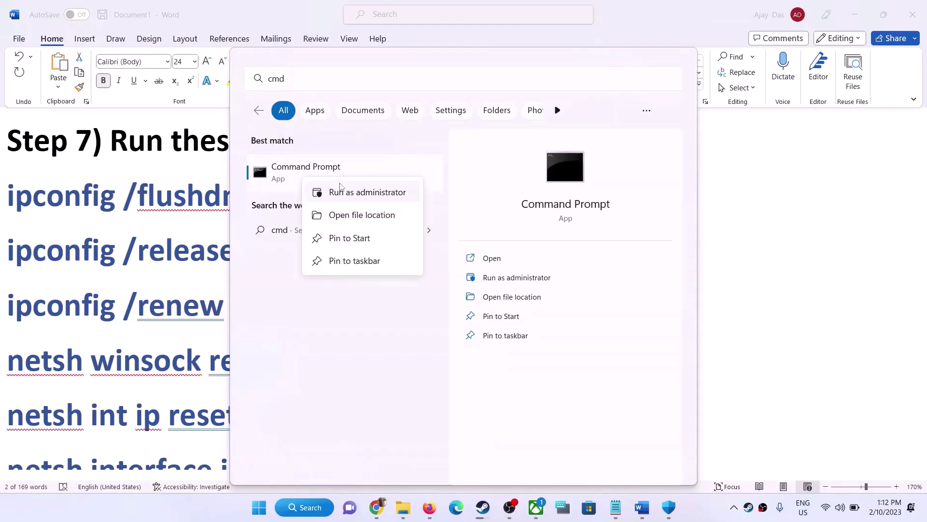
left_click(352, 196)
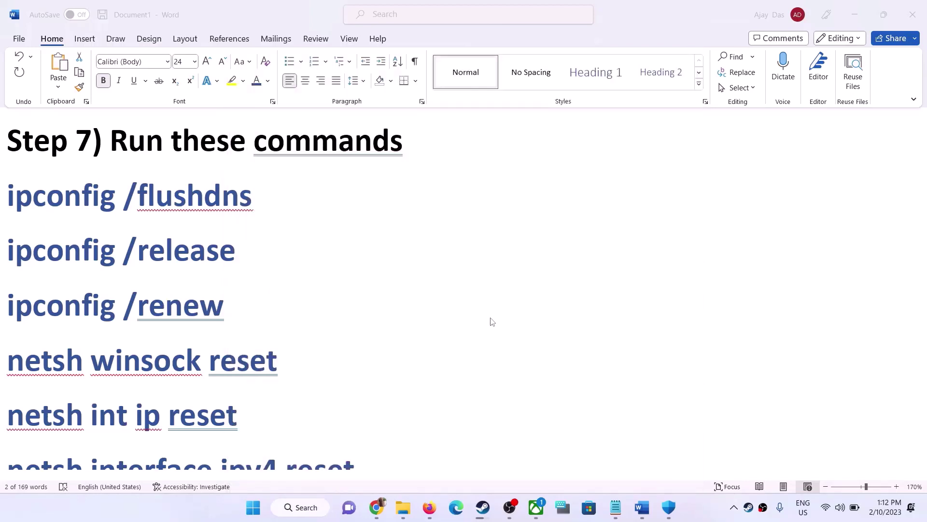
left_click(413, 350)
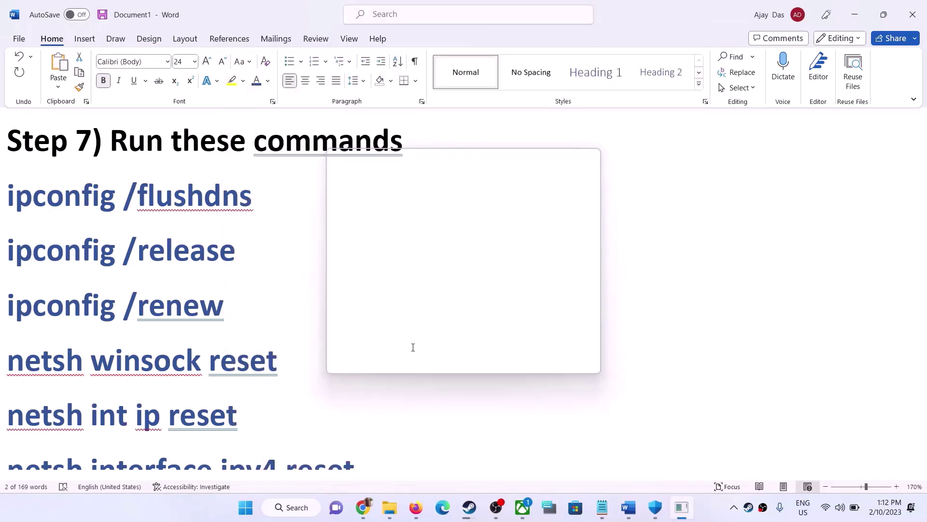
Run ipconfig /flushdns, ipconfig /release and ipconfig /renew in the admin Command Prompt
key("ctrl+v")
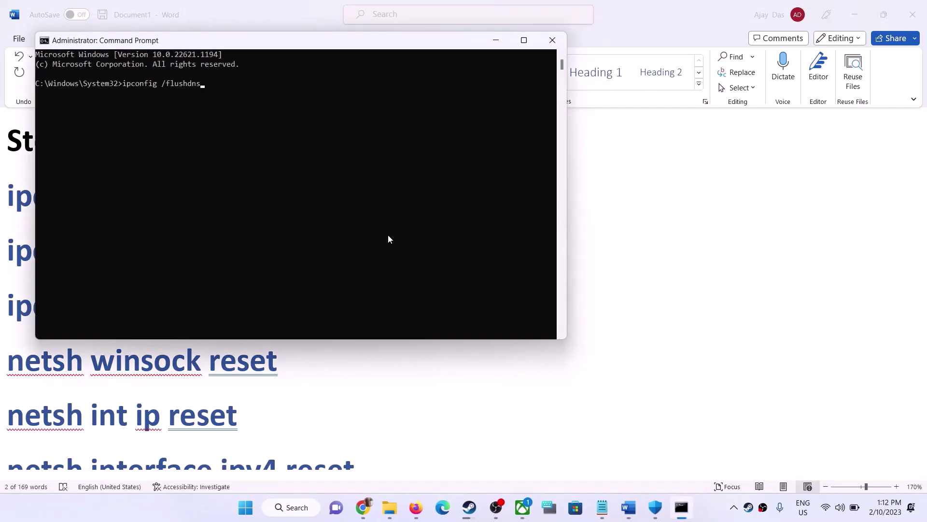
key("Return")
key("alt+Tab")
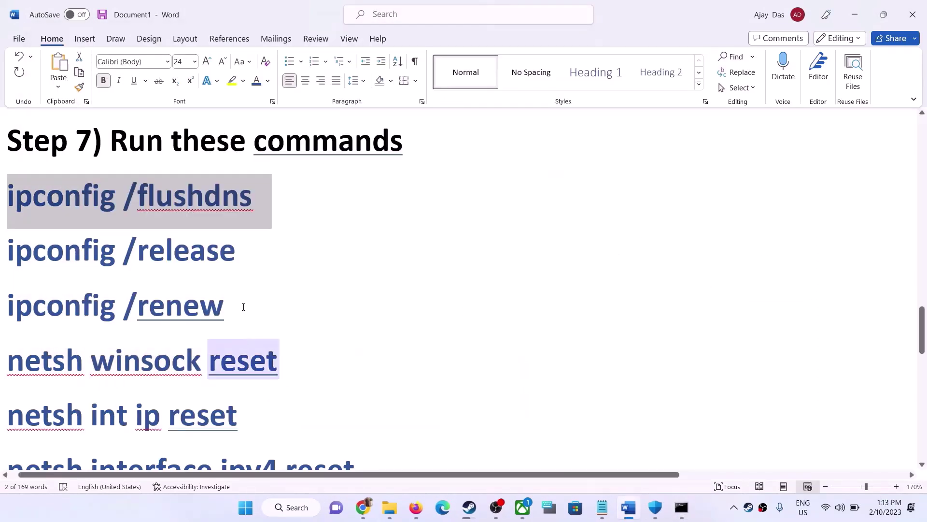
left_click_drag(242, 245, 0, 254)
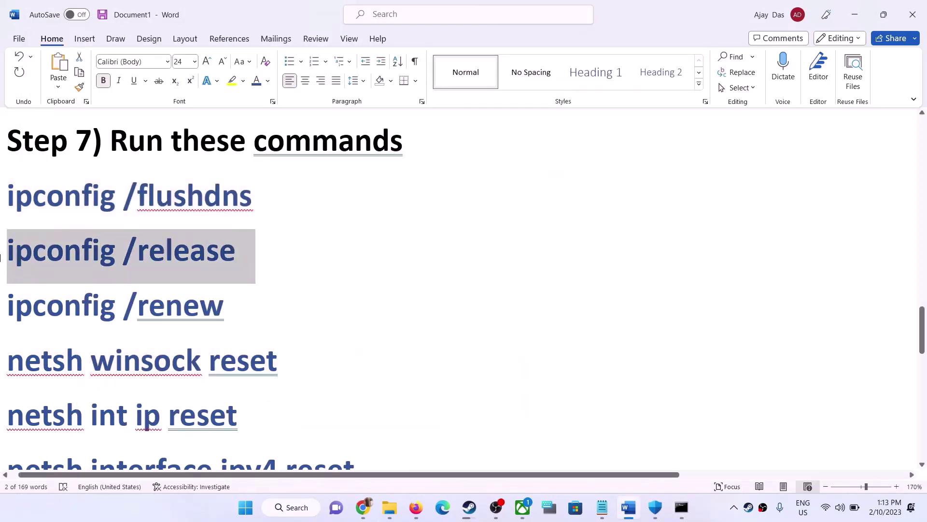
key("ctrl+c")
key("alt+Tab")
key("ctrl+v")
key("Return")
key("alt+Tab")
left_click_drag(228, 301, 0, 306)
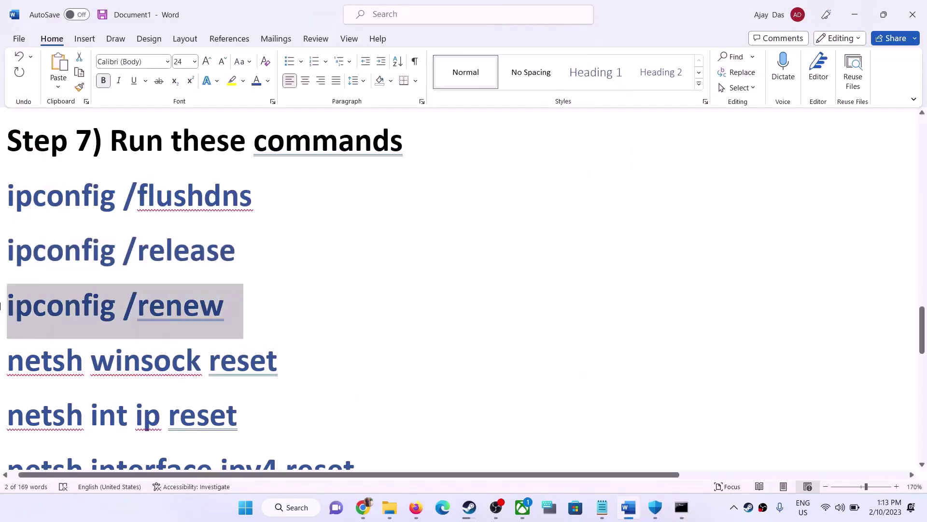
key("ctrl+c")
key("alt+Tab")
key("ctrl+v")
key("Return")
key("alt+Tab")
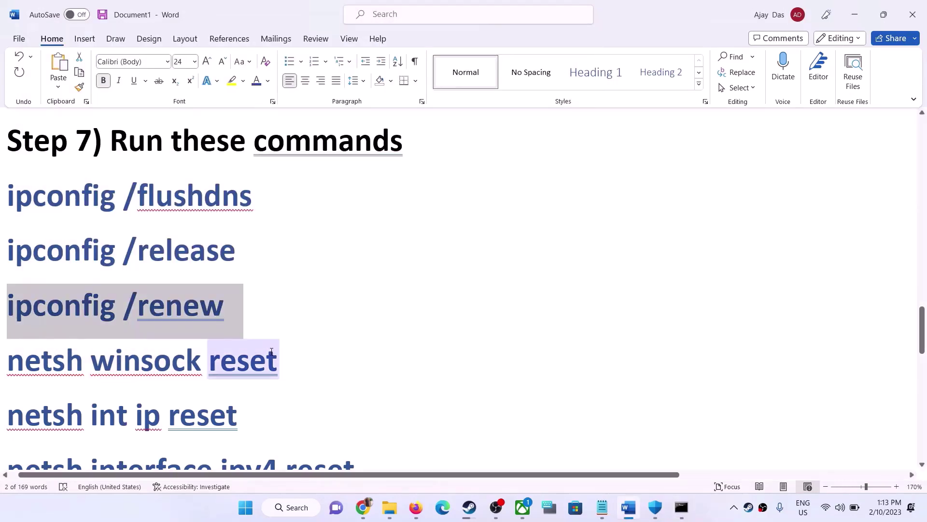
Run netsh winsock reset and netsh int ip reset, copied from the guide
left_click_drag(280, 357, 40, 373)
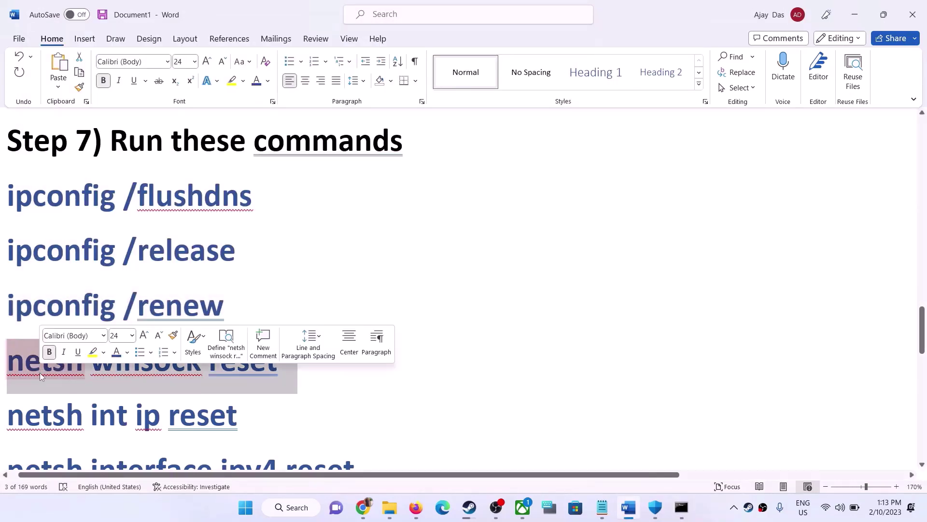
key("ctrl+c")
key("alt+Tab")
key("ctrl+v")
key("Return")
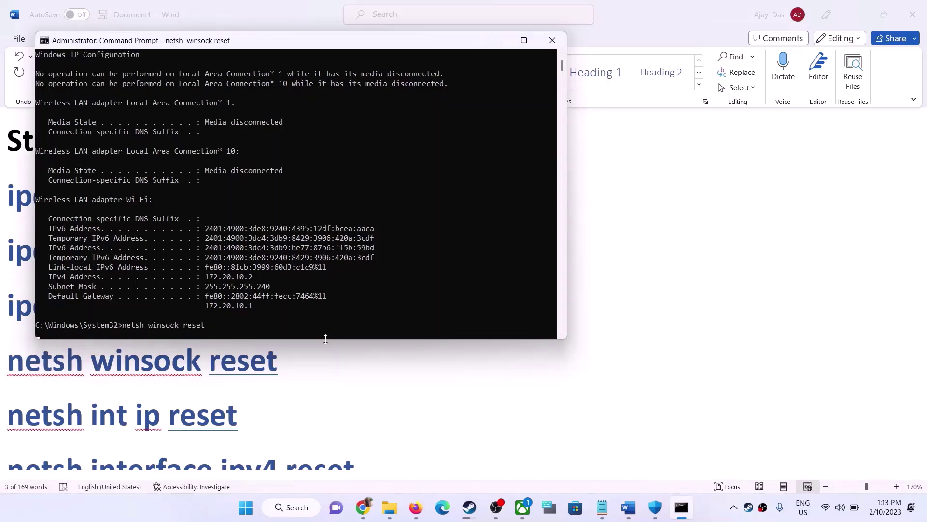
key("alt+Tab")
scroll(271, 356, "down", 4)
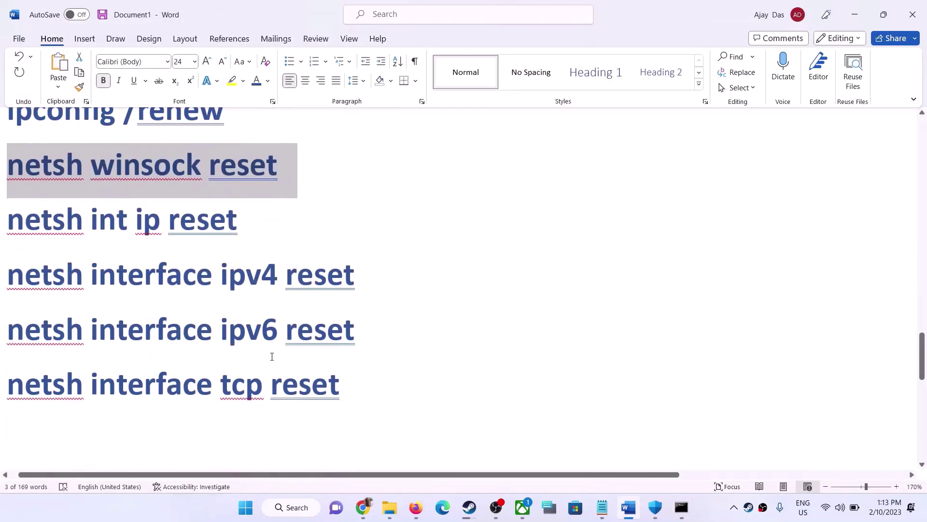
left_click_drag(244, 220, 2, 232)
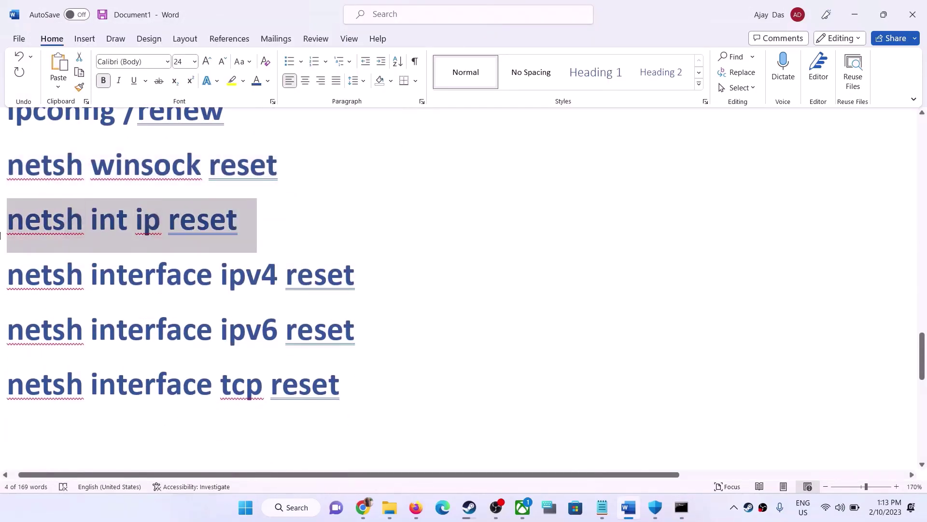
key("ctrl+c")
key("alt+Tab")
key("ctrl+v")
key("Return")
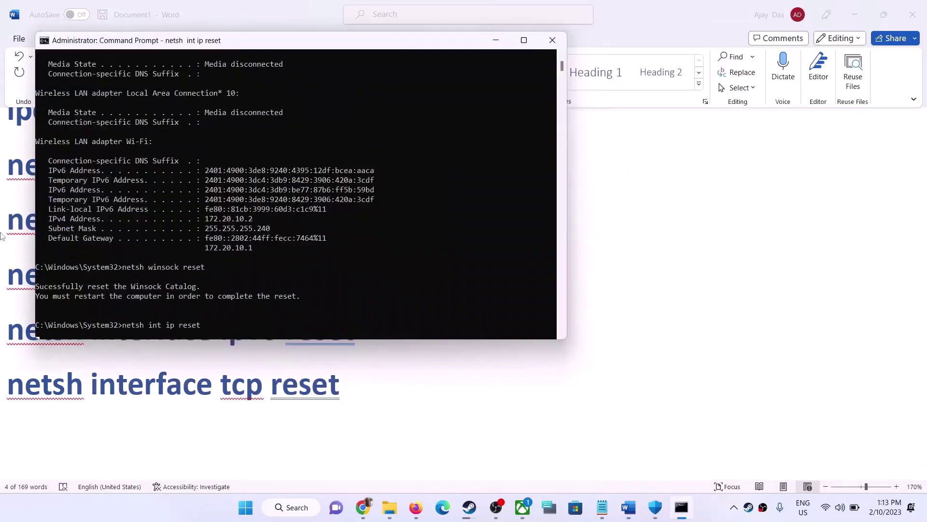
key("alt+Tab")
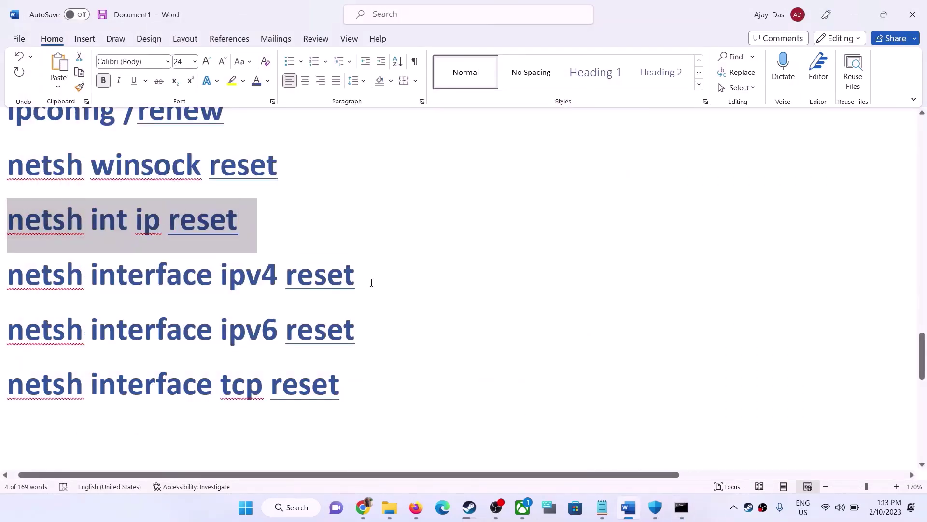
Run the netsh interface ipv4, ipv6 and tcp reset commands
left_click_drag(371, 283, 2, 295)
key("ctrl+c")
key("alt+Tab")
key("ctrl+v")
key("Return")
key("alt+Tab")
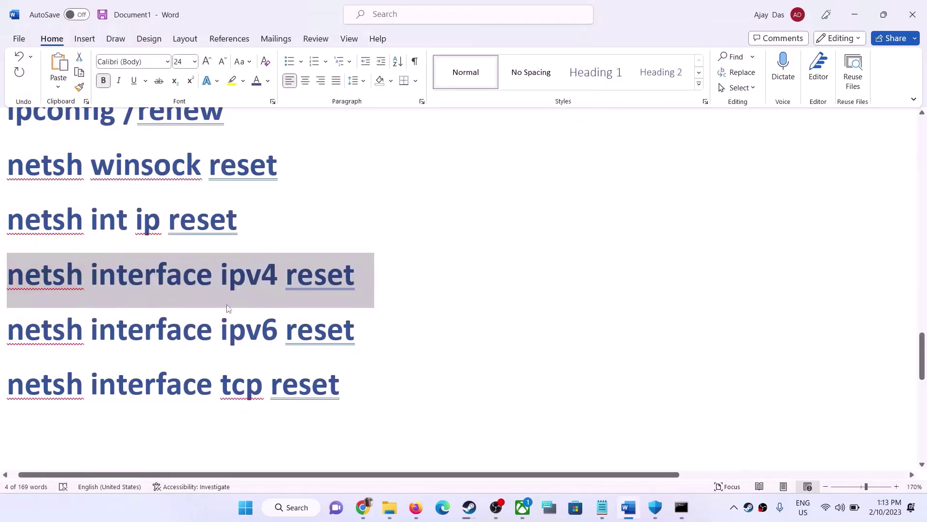
left_click_drag(382, 327, 20, 335)
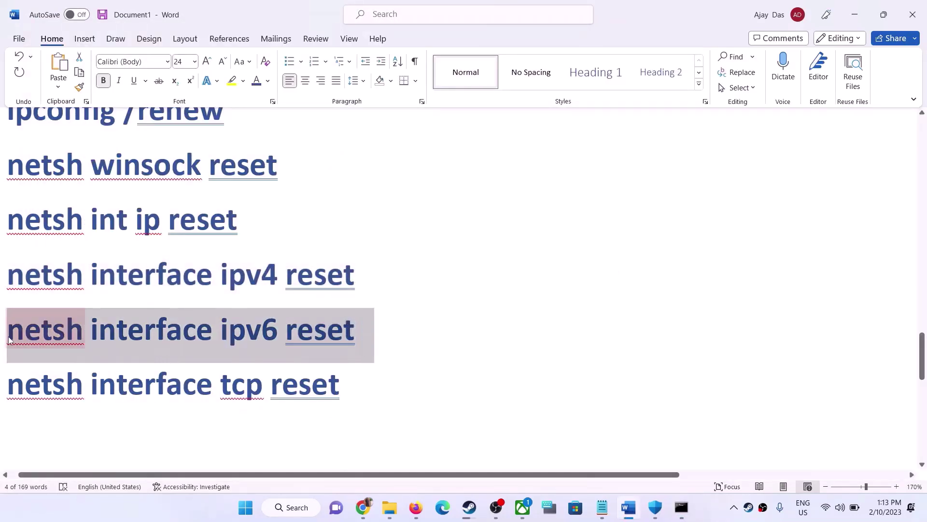
key("ctrl+c")
key("alt+Tab")
key("ctrl+v")
key("Return")
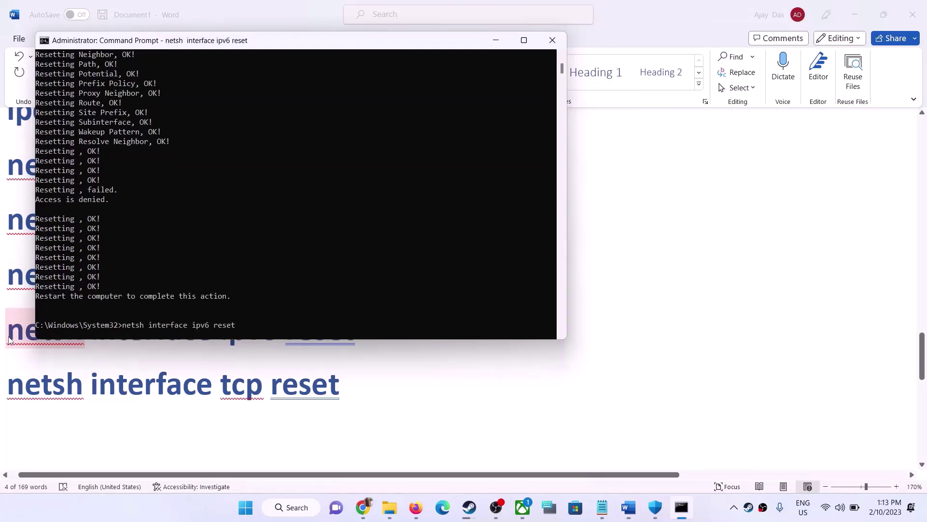
key("alt+Tab")
left_click_drag(342, 385, 23, 404)
key("alt+Tab")
key("ctrl+v")
key("Return")
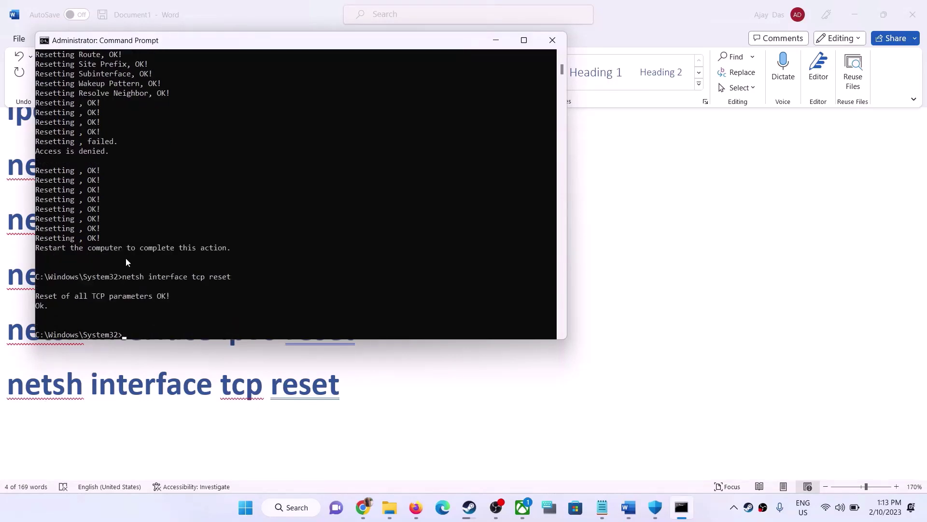
Note the restart reminder, close Command Prompt, and view the power options without restarting
left_click_drag(62, 249, 187, 252)
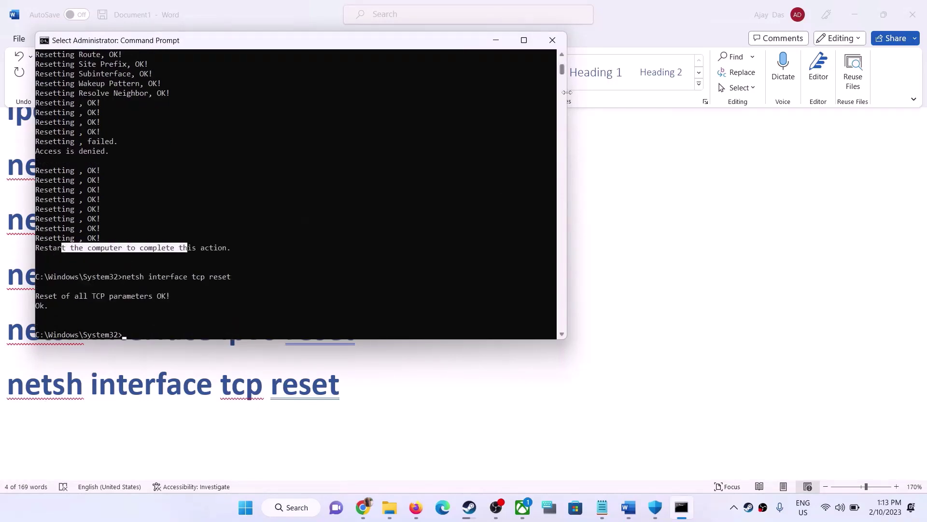
left_click(552, 39)
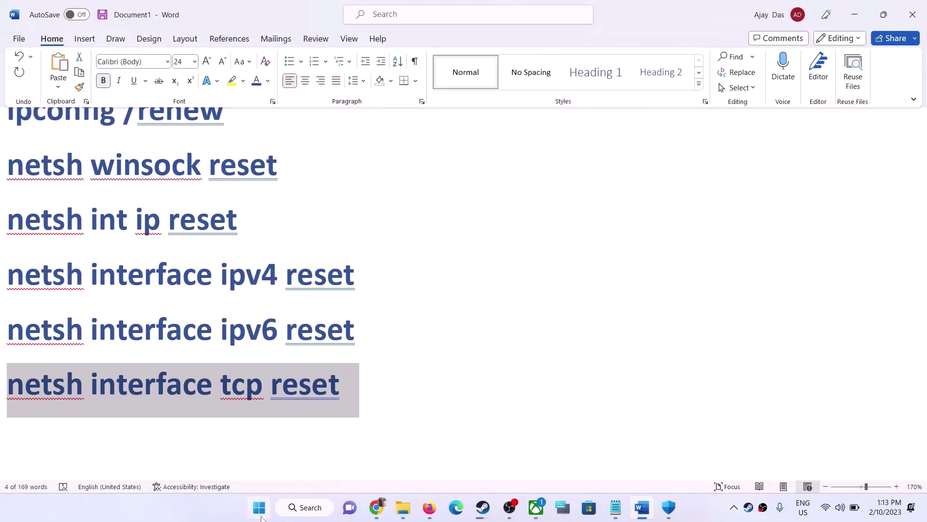
left_click(260, 518)
left_click(622, 469)
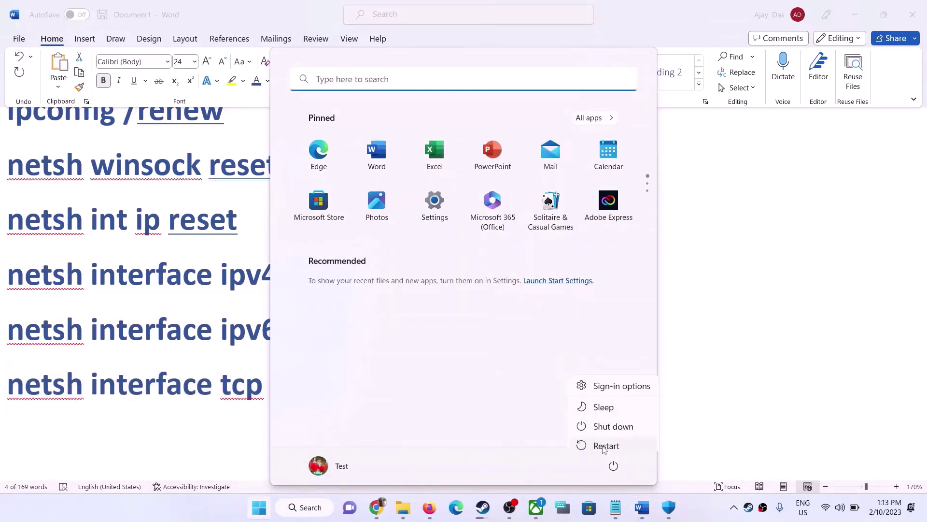
key("Escape")
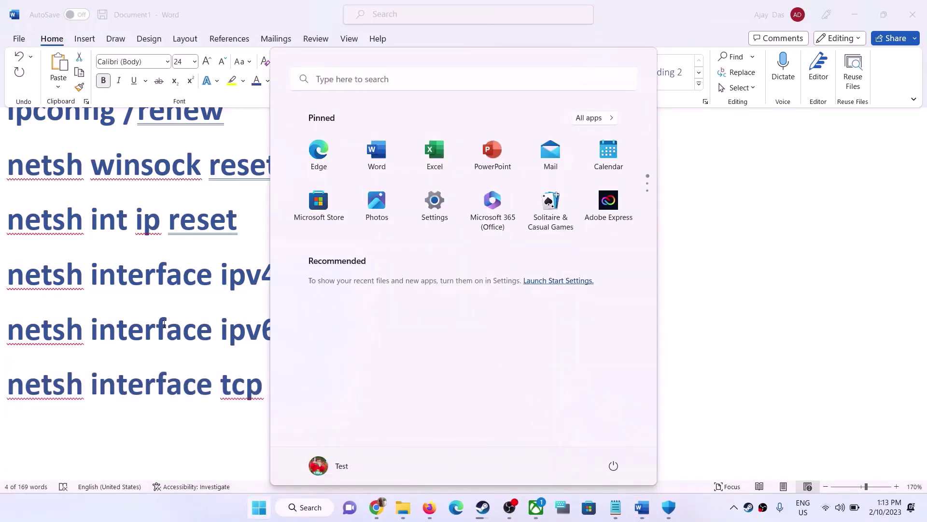
key("Escape")
left_click(193, 322)
scroll(193, 323, "down", 5)
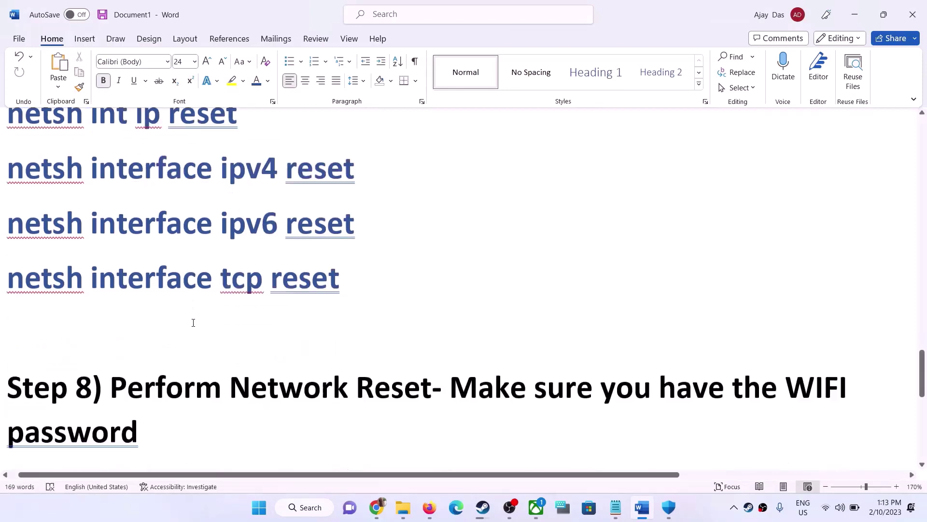
Highlight the Step 8 Perform Network Reset heading and its Wi-Fi password reminder
scroll(193, 322, "up", 1)
left_click_drag(111, 357, 397, 358)
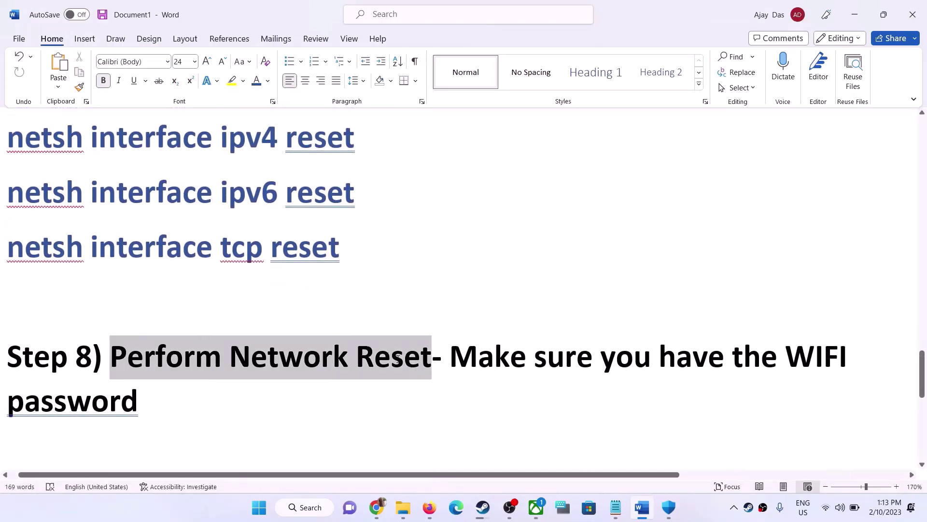
left_click(477, 362)
left_click_drag(450, 358, 142, 409)
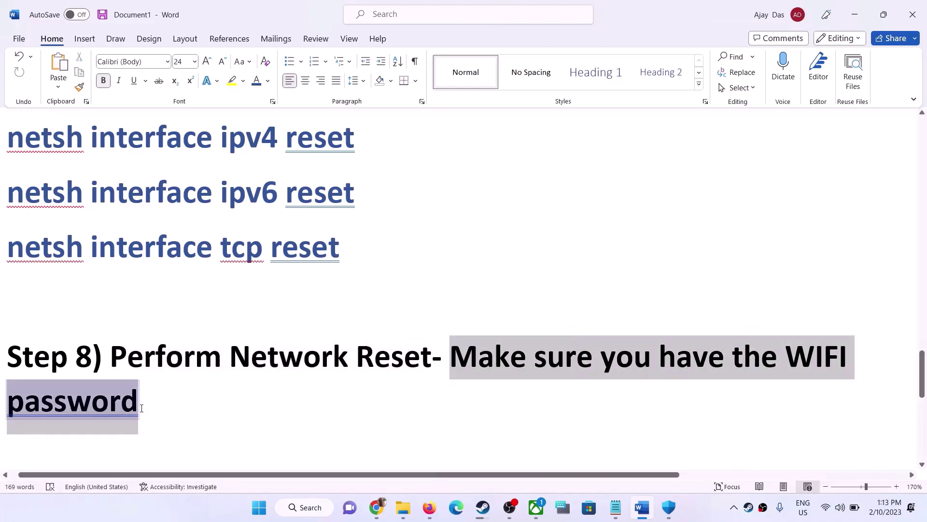
left_click(172, 349)
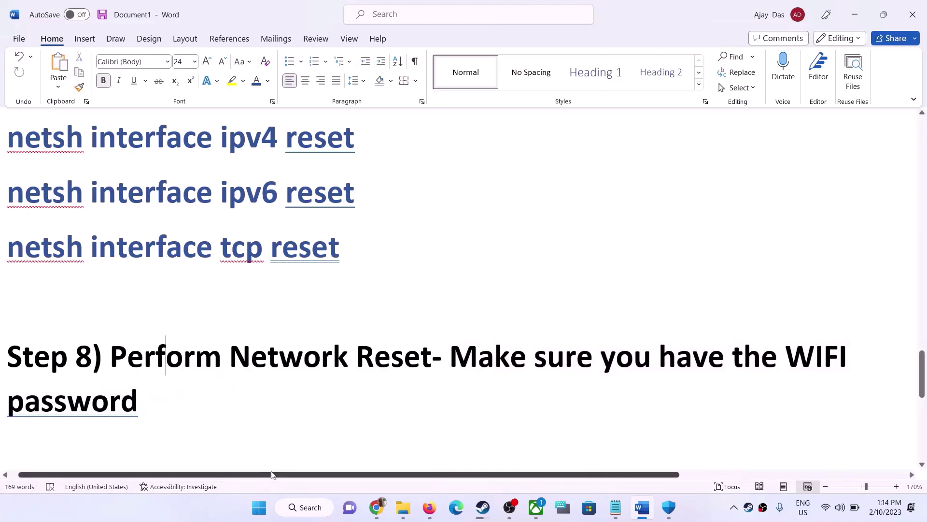
Open Network reset under advanced network settings and cancel the reset confirmation
key("super+i")
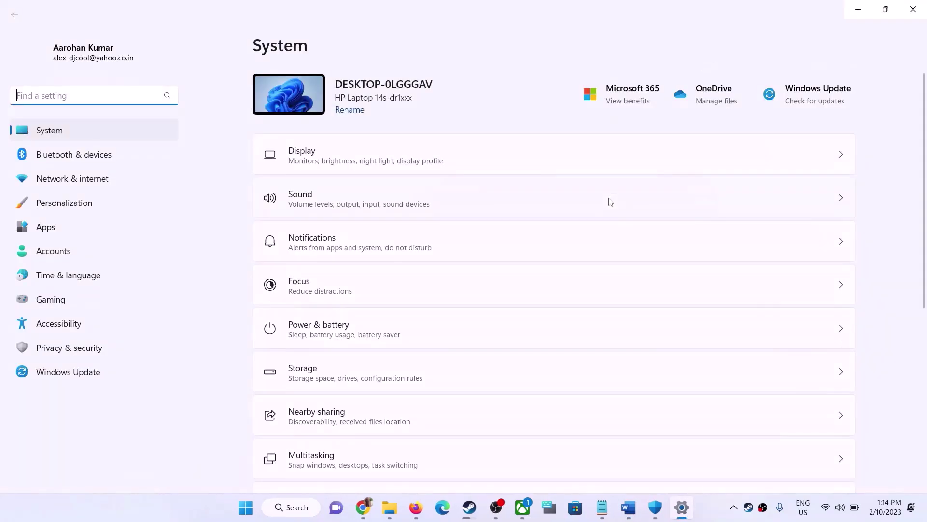
left_click(91, 179)
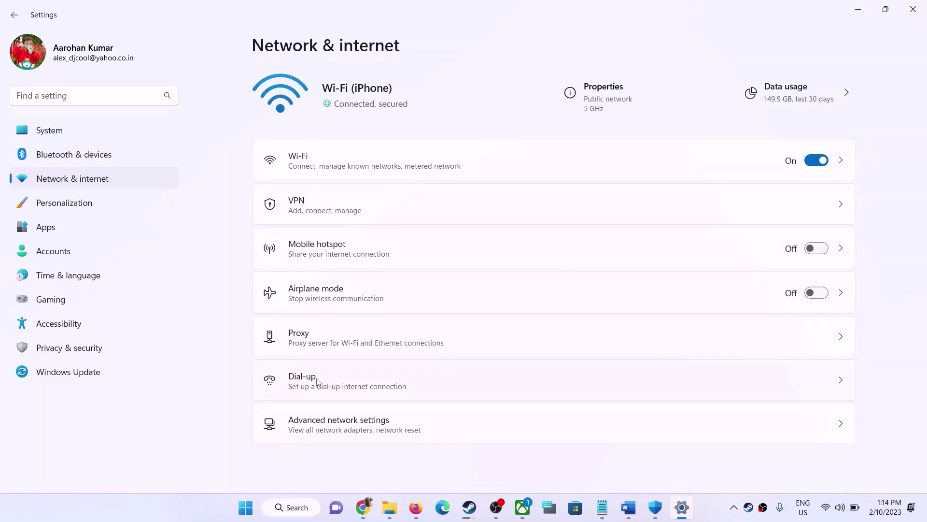
left_click(354, 430)
scroll(379, 379, "down", 1)
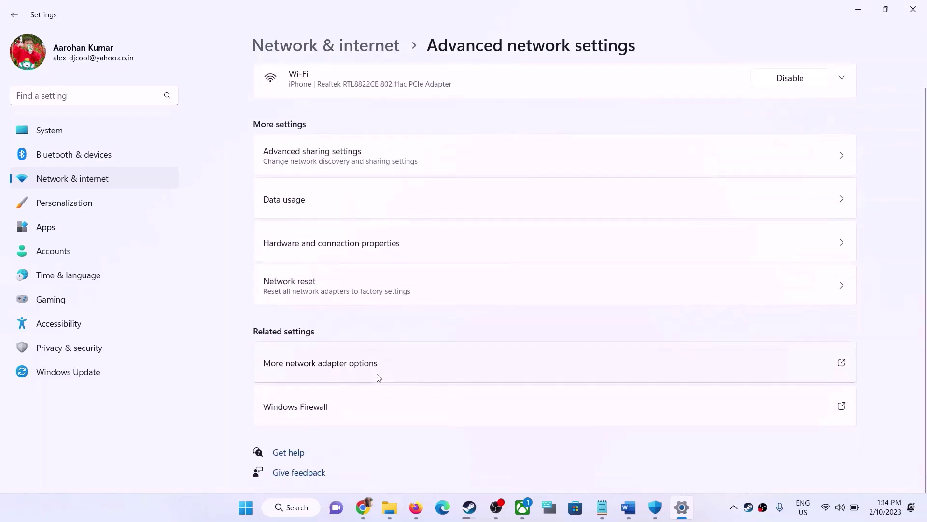
left_click(307, 286)
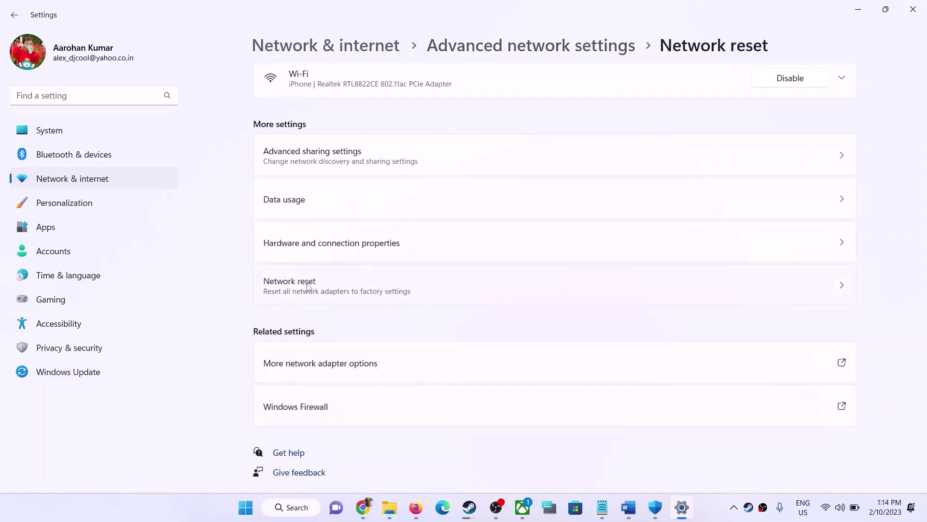
left_click(807, 151)
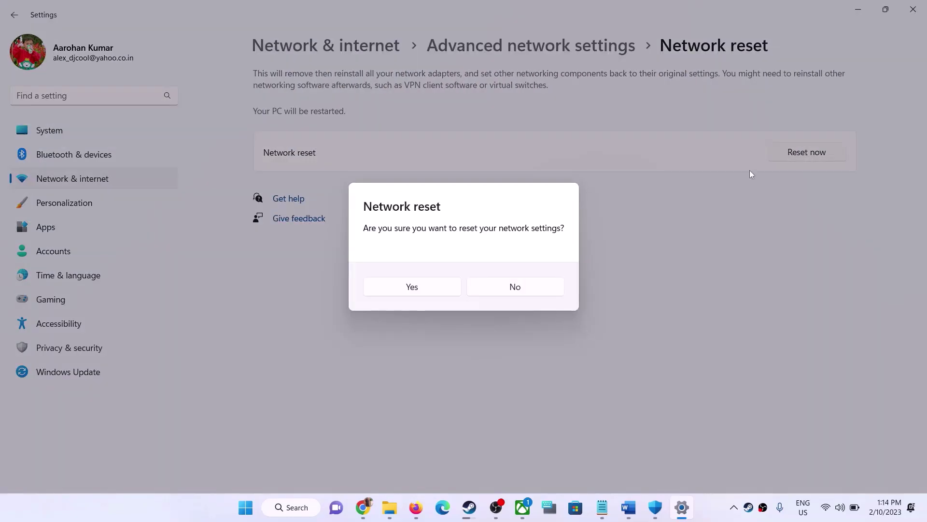
left_click(499, 294)
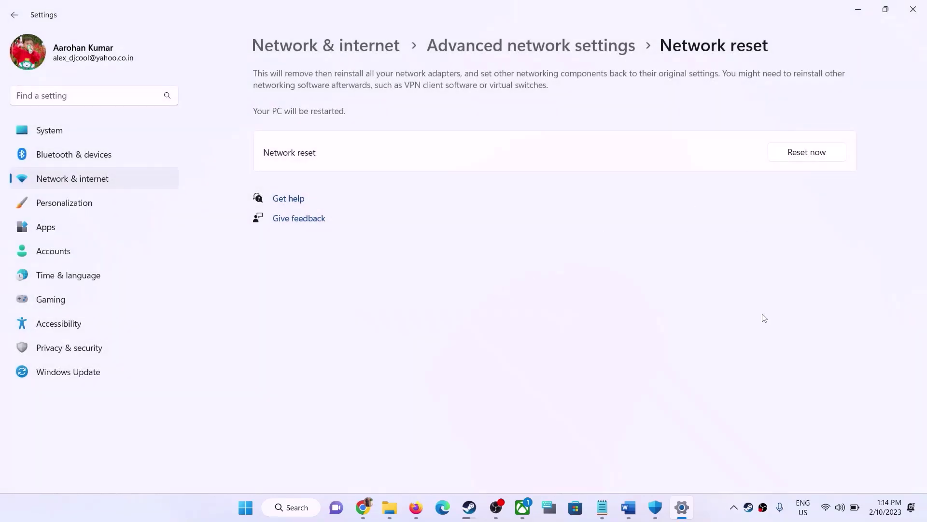
Check the connected Wi-Fi network in Quick Settings, then close Settings
left_click(821, 498)
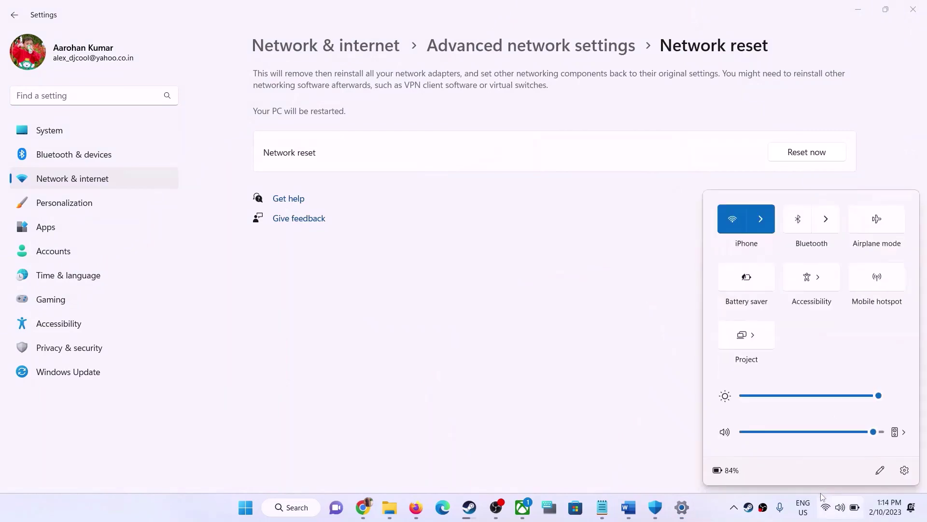
left_click(761, 220)
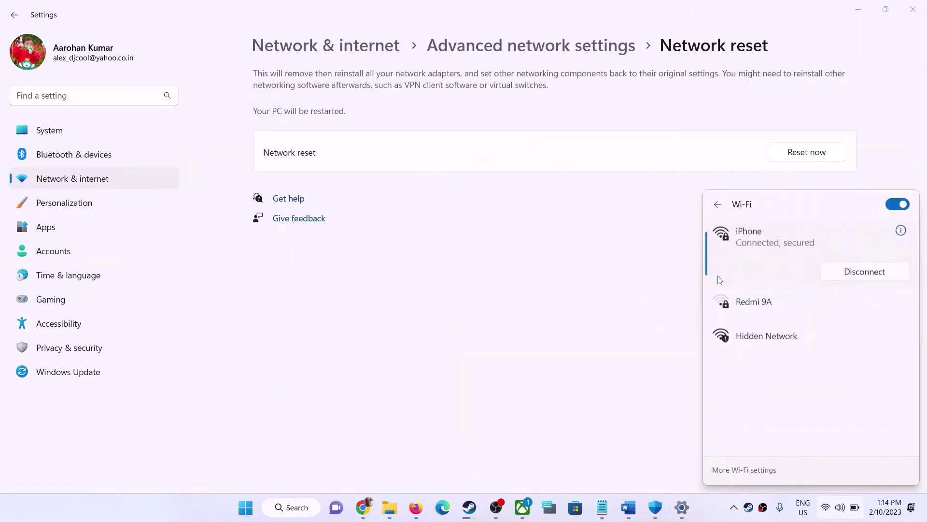
left_click(652, 300)
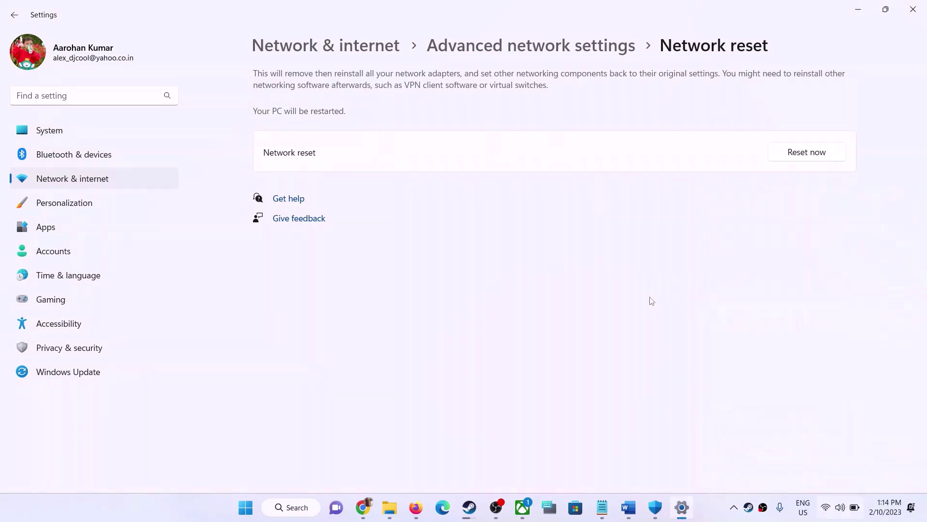
left_click(903, 18)
scroll(354, 285, "down", 3)
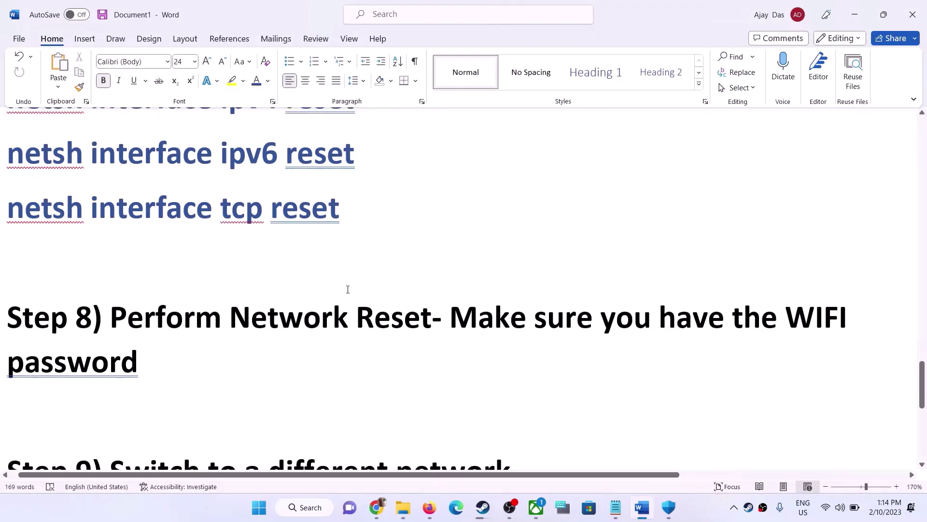
Highlight Step 9 'Switch to a different network' and show the available Wi-Fi networks
scroll(348, 289, "down", 1)
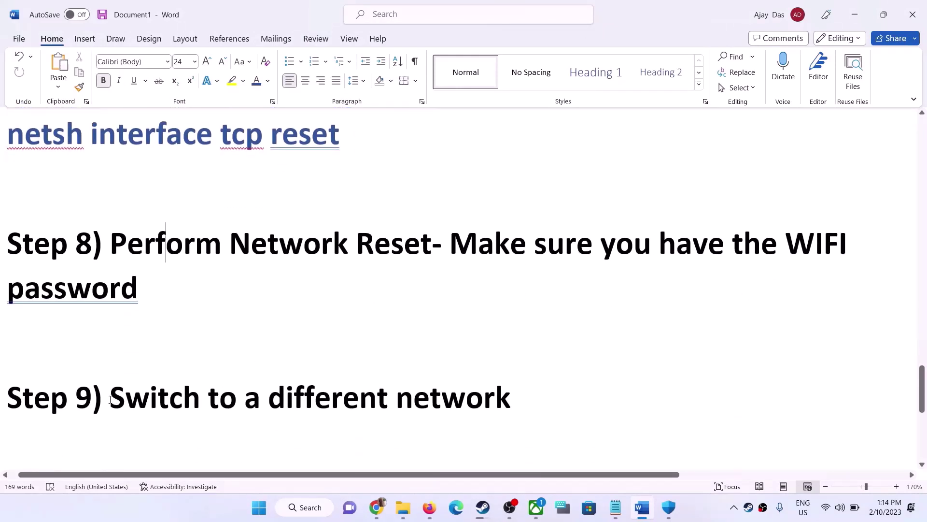
left_click_drag(110, 400, 511, 403)
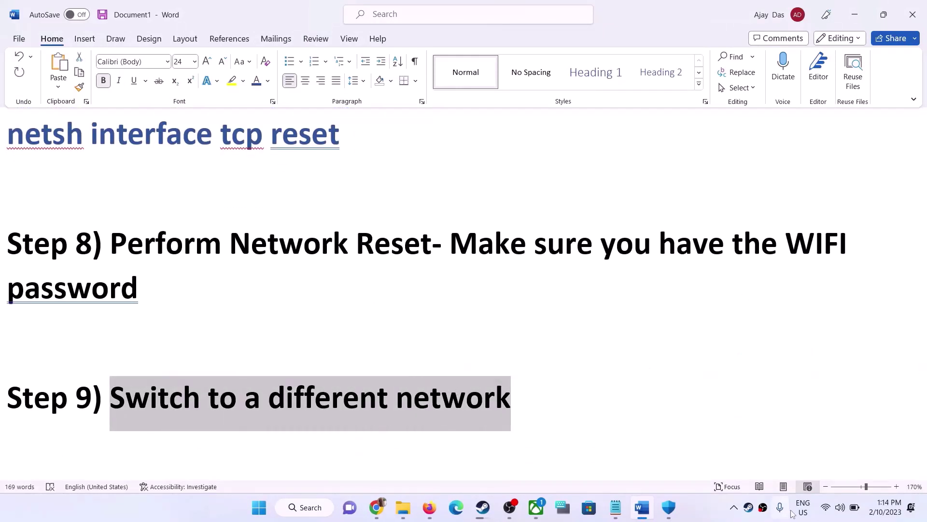
left_click(837, 512)
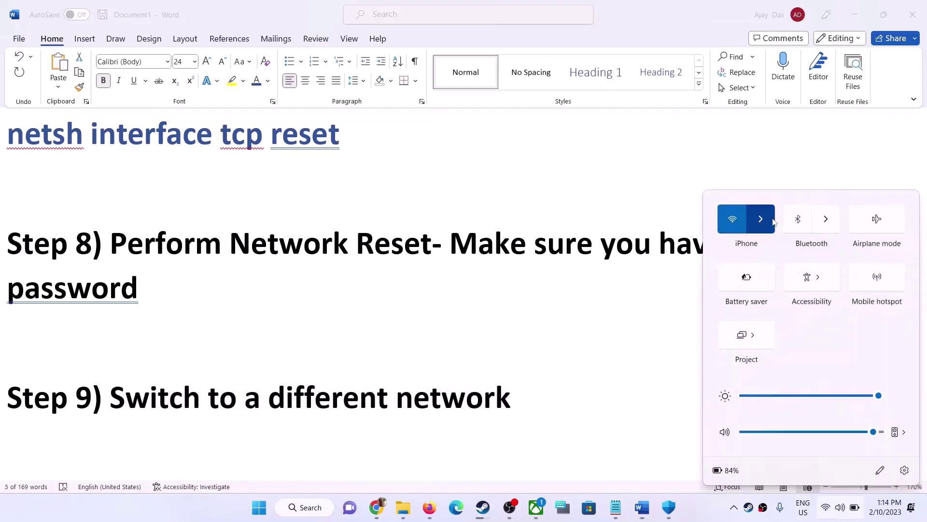
left_click(763, 222)
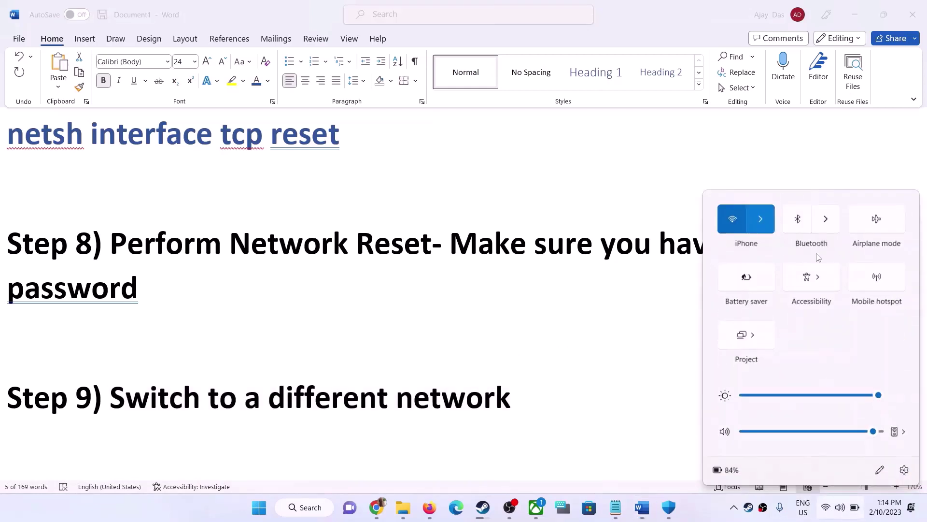
left_click(453, 363)
Highlight the Step 10 text 'Use Ethernet connection' in the guide
scroll(453, 362, "down", 4)
scroll(453, 360, "up", 1)
scroll(453, 360, "up", 1)
left_click_drag(160, 406, 406, 406)
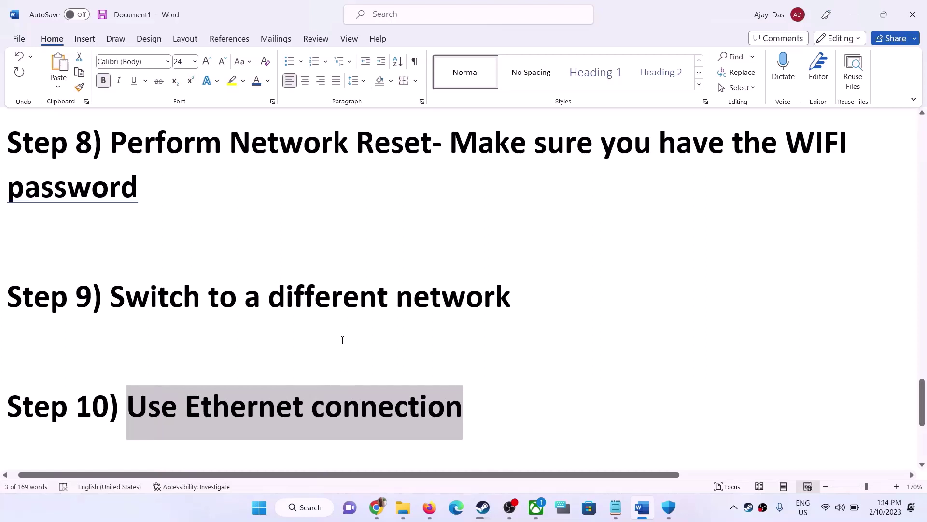
Highlight Step 11 'Update Windows' and start a Windows Update check in Settings
scroll(303, 339, "down", 1)
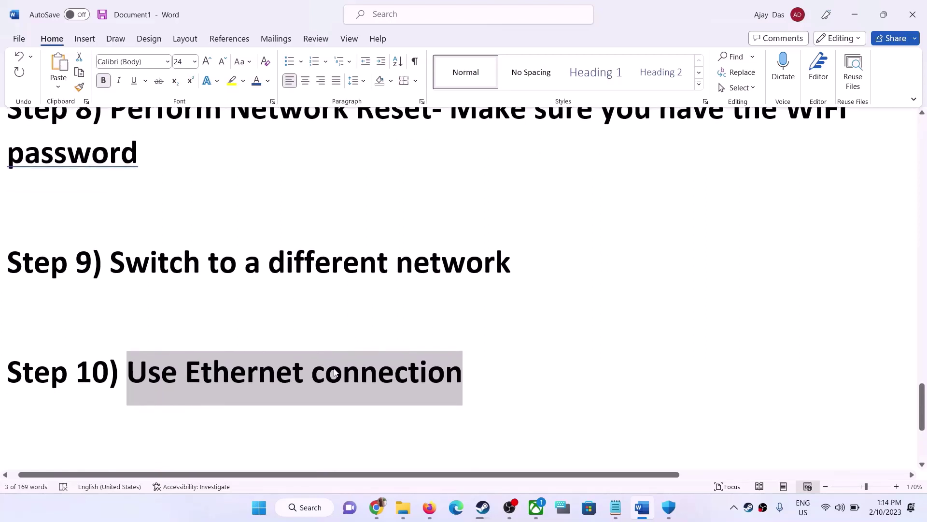
scroll(335, 372, "down", 3)
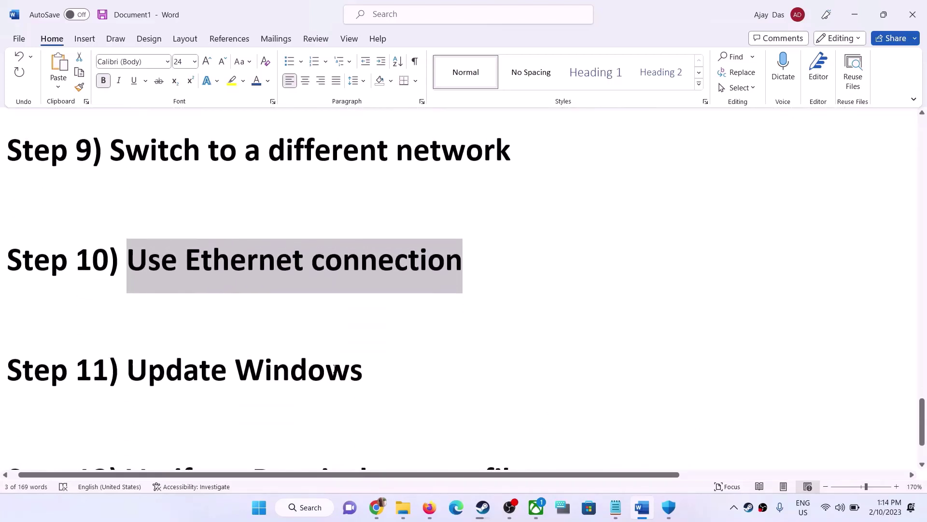
left_click_drag(128, 369, 362, 371)
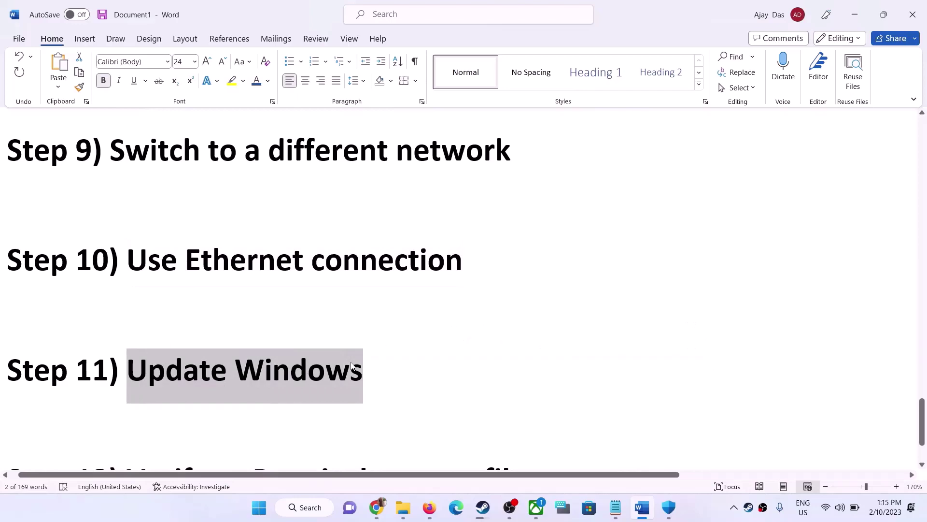
key("super+i")
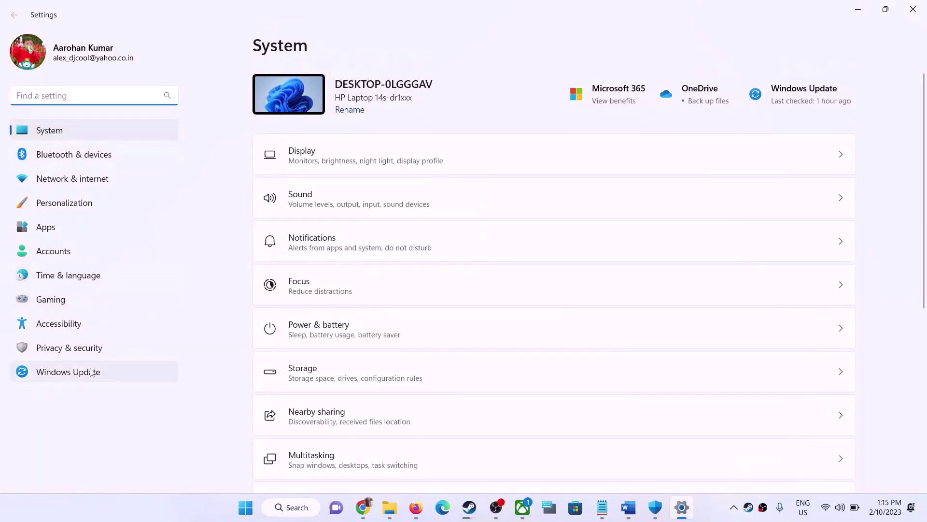
left_click(92, 372)
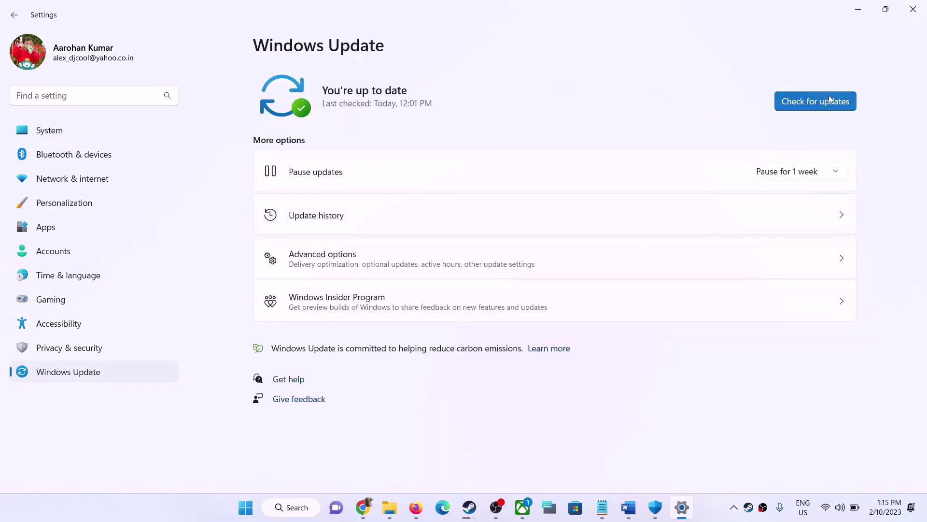
left_click(815, 102)
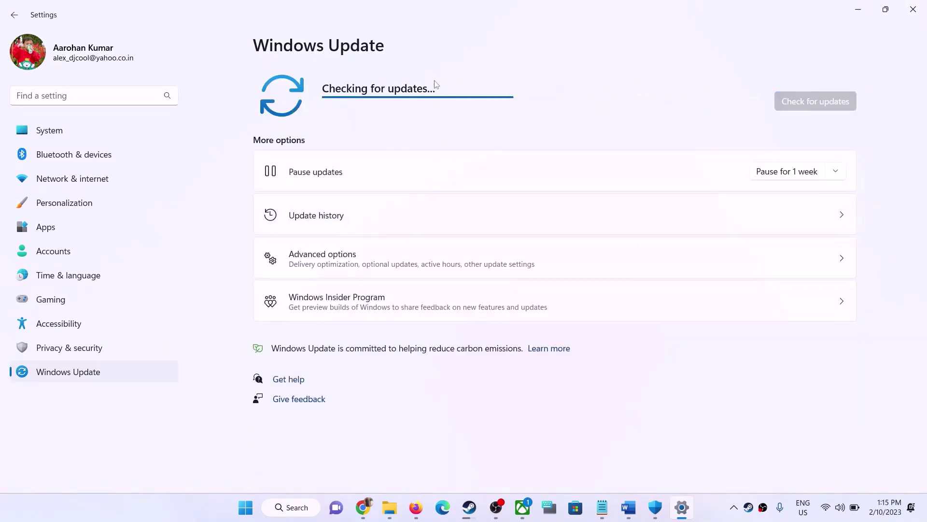
left_click(859, 9)
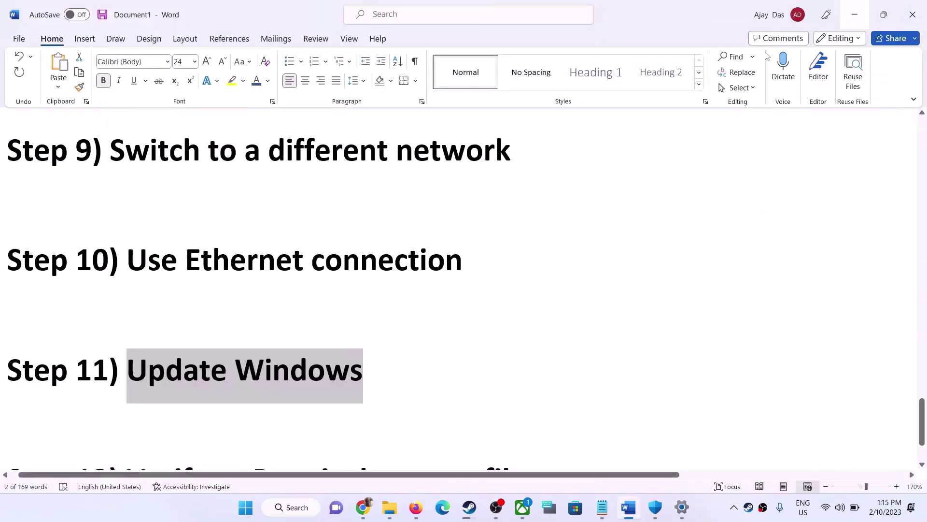
Highlight and then clear the Step 12 'Verify or Repair the game files' line
scroll(394, 275, "down", 2)
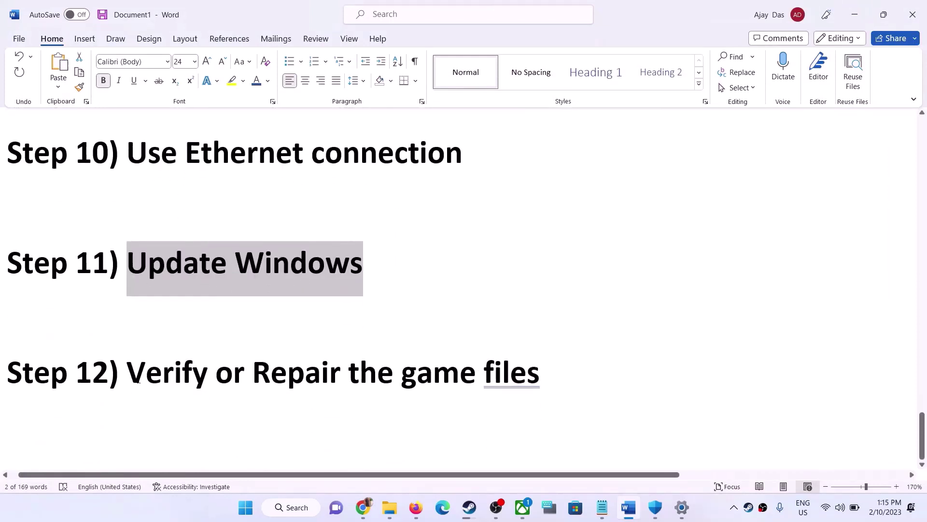
left_click_drag(139, 382, 522, 345)
left_click(461, 374)
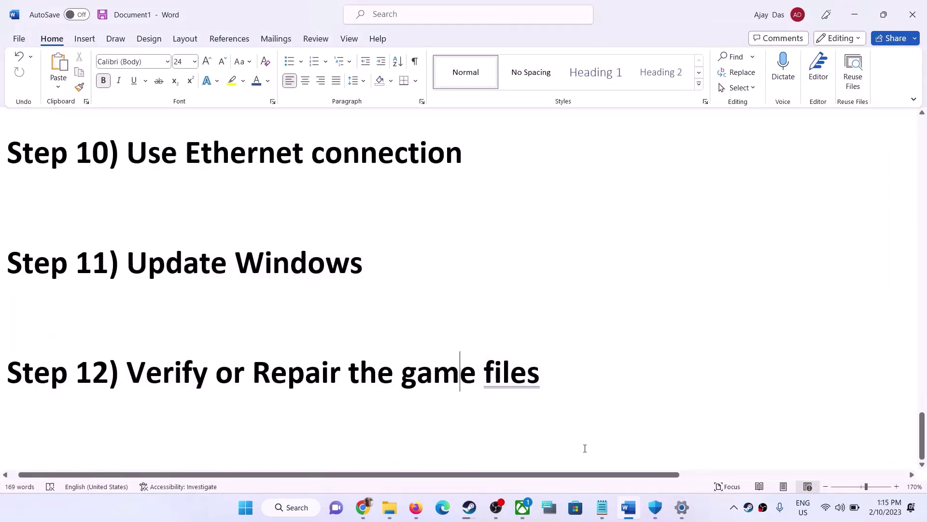
View Hello Neighbor 2's Verify and Repair file options in the Xbox app, then close them
left_click(522, 507)
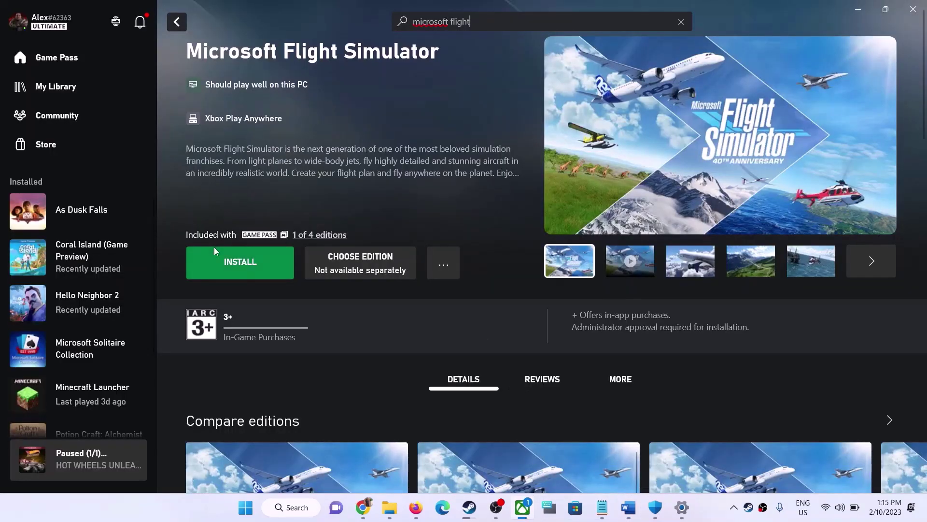
right_click(91, 295)
left_click(53, 392)
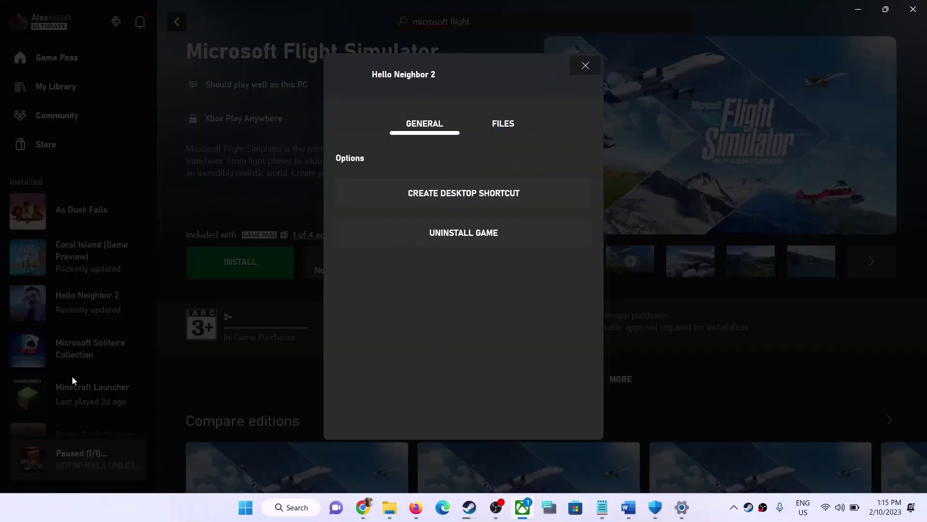
left_click(506, 121)
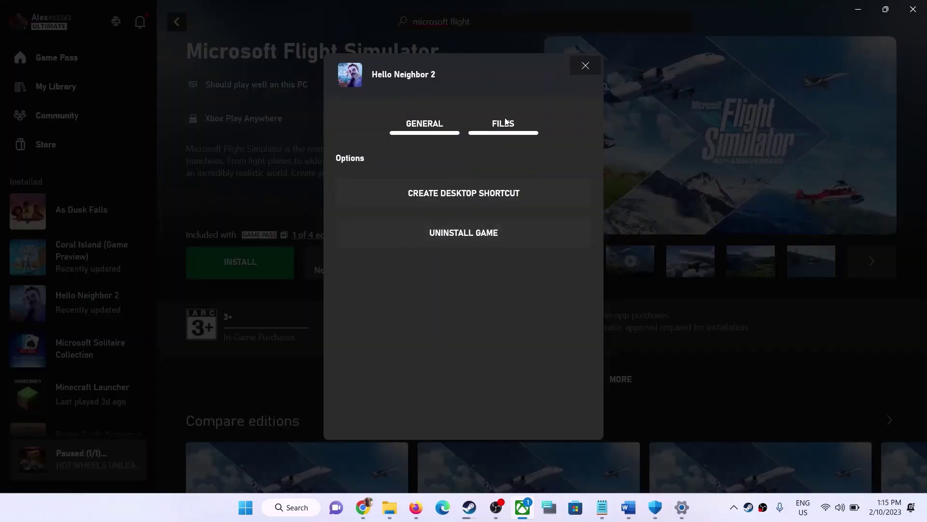
left_click(598, 66)
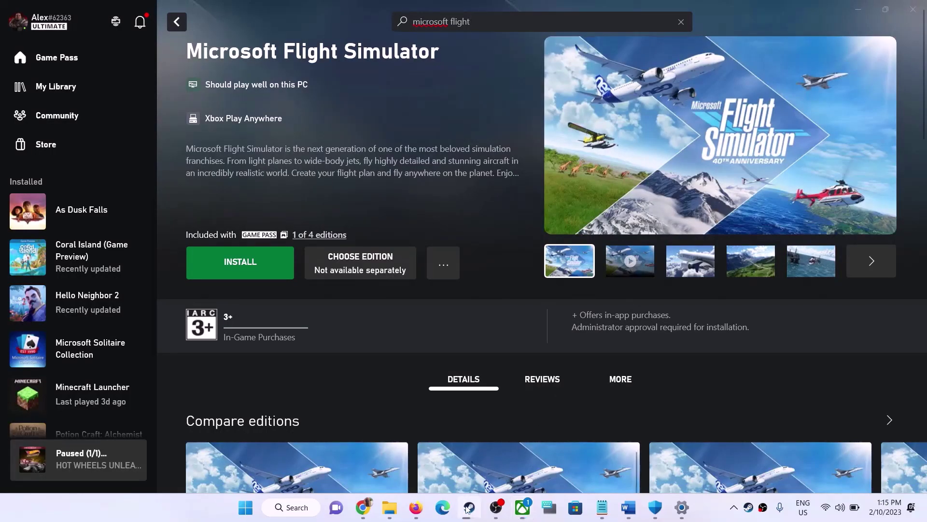
left_click(469, 505)
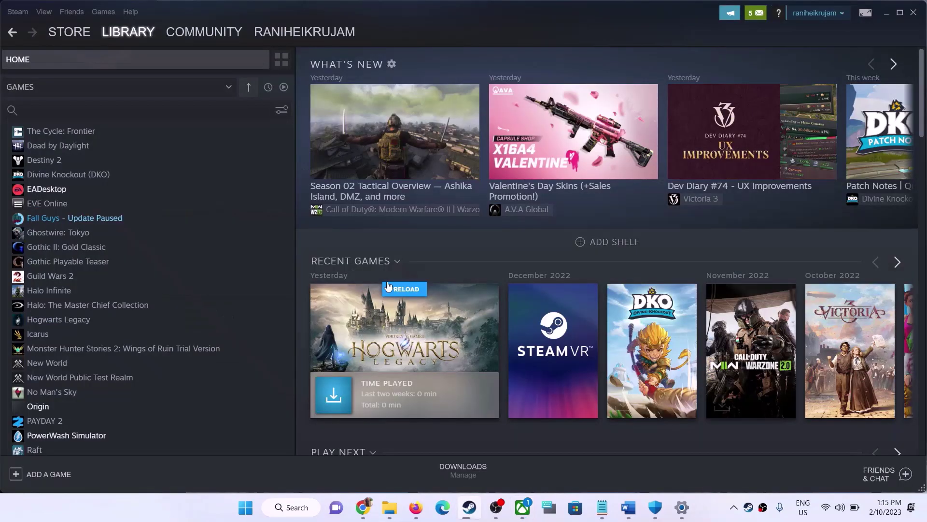
Open Fall Guys' Properties from the Steam Library on the Local Files page
right_click(78, 220)
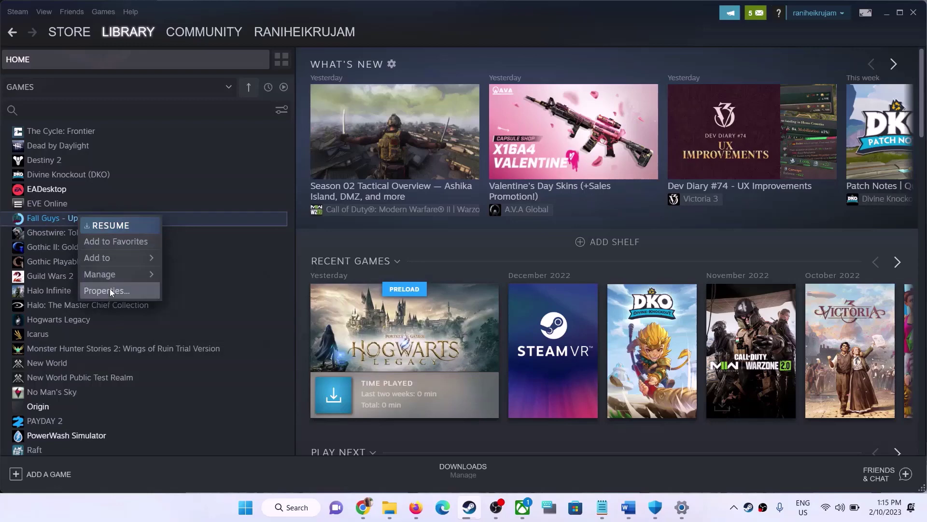
left_click(109, 289)
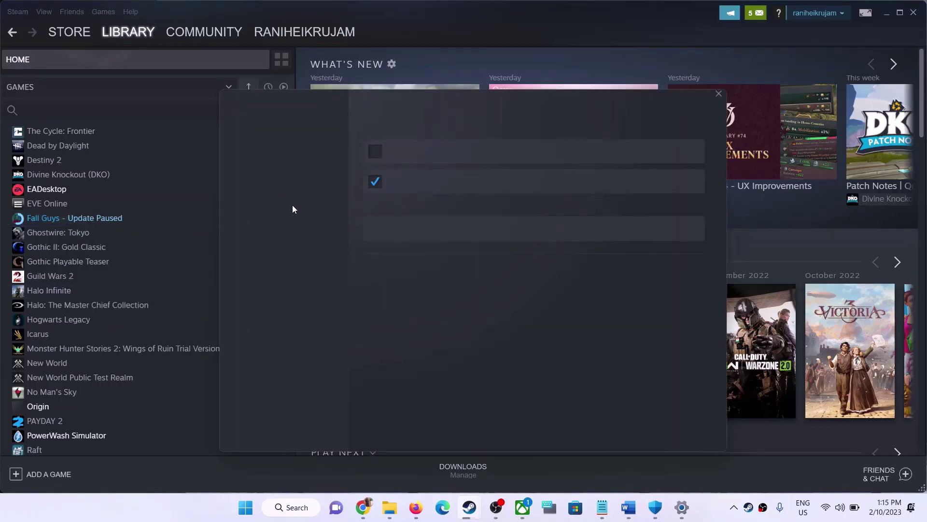
left_click(268, 179)
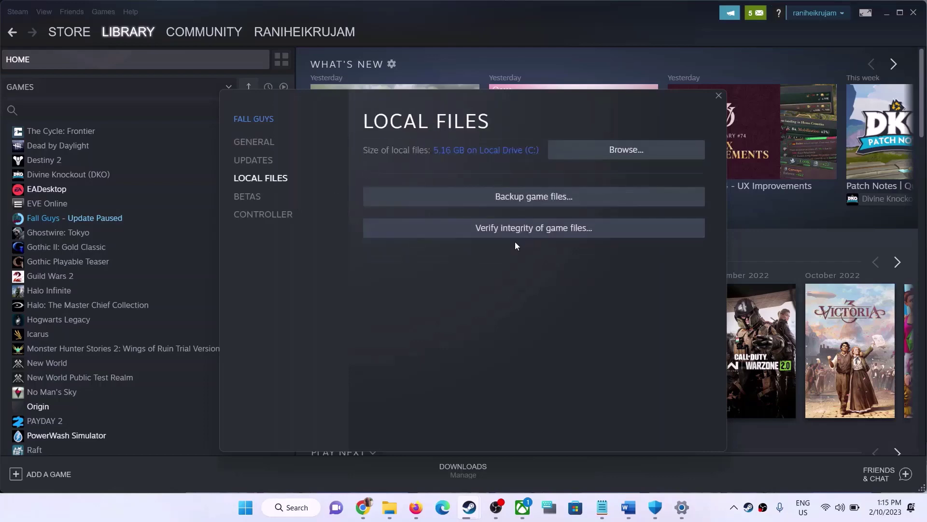